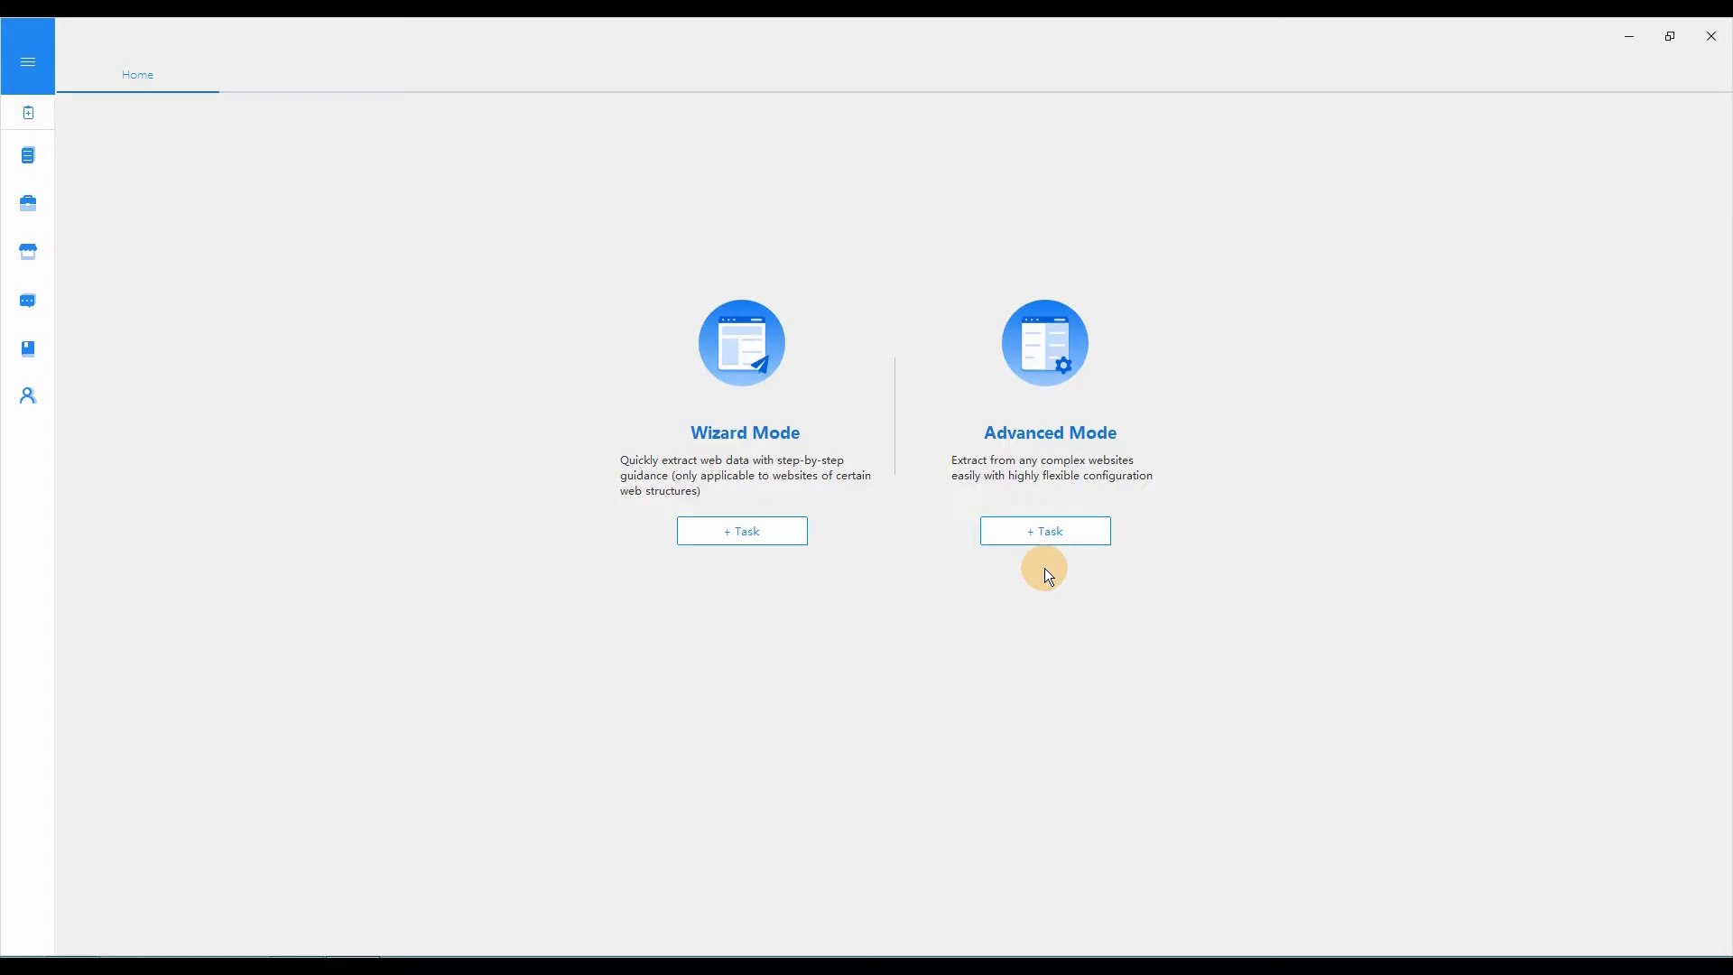
- Start a new advanced-mode task using the pasted Amazon Best Sellers books URL as its start page
left_click(1047, 537)
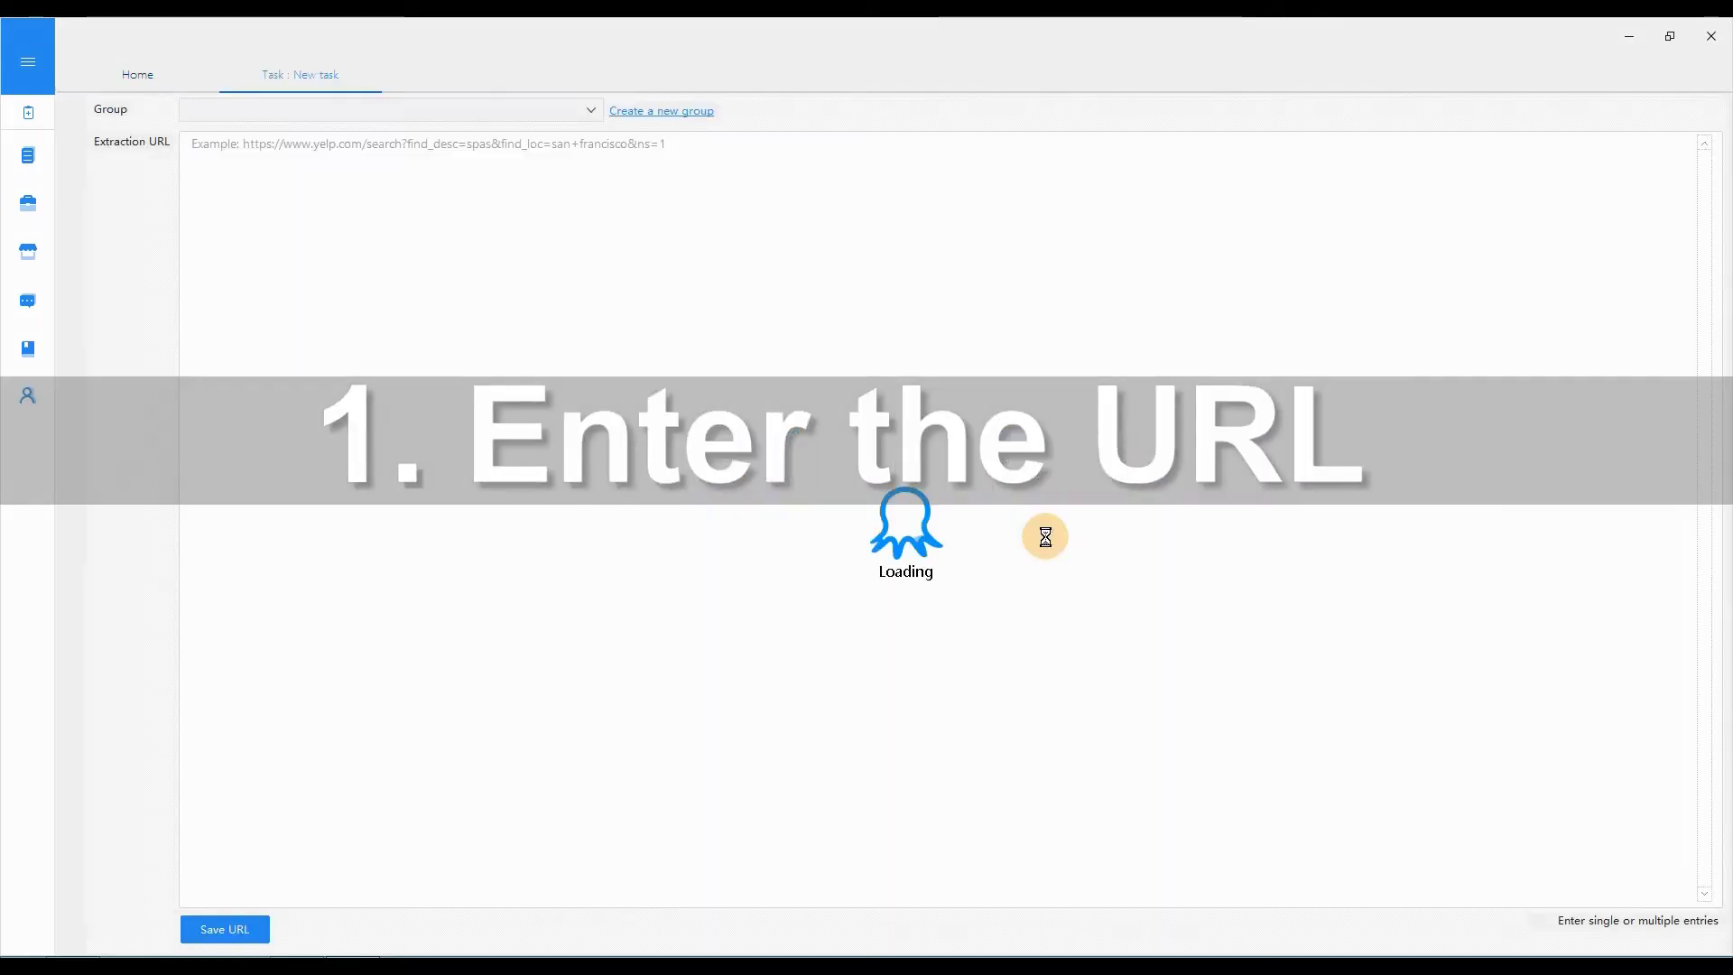
left_click(267, 163)
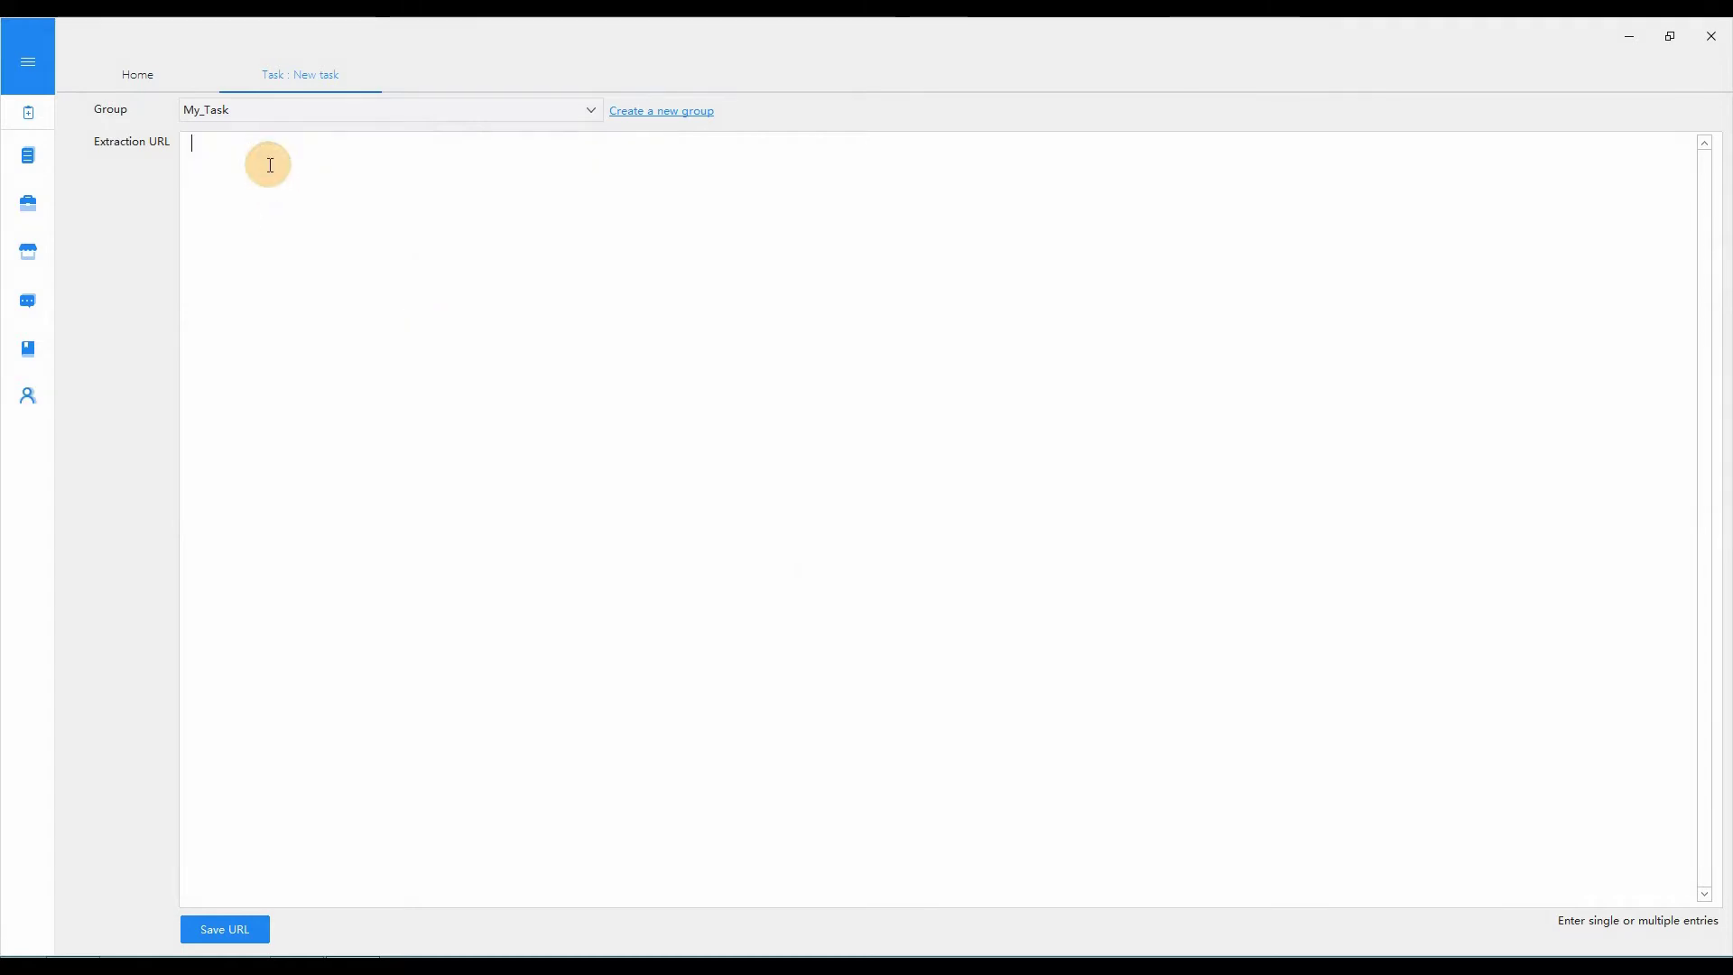
type("https://www.amazon.com/best-sellers-books-Amazon/zgbs/books")
left_click(228, 930)
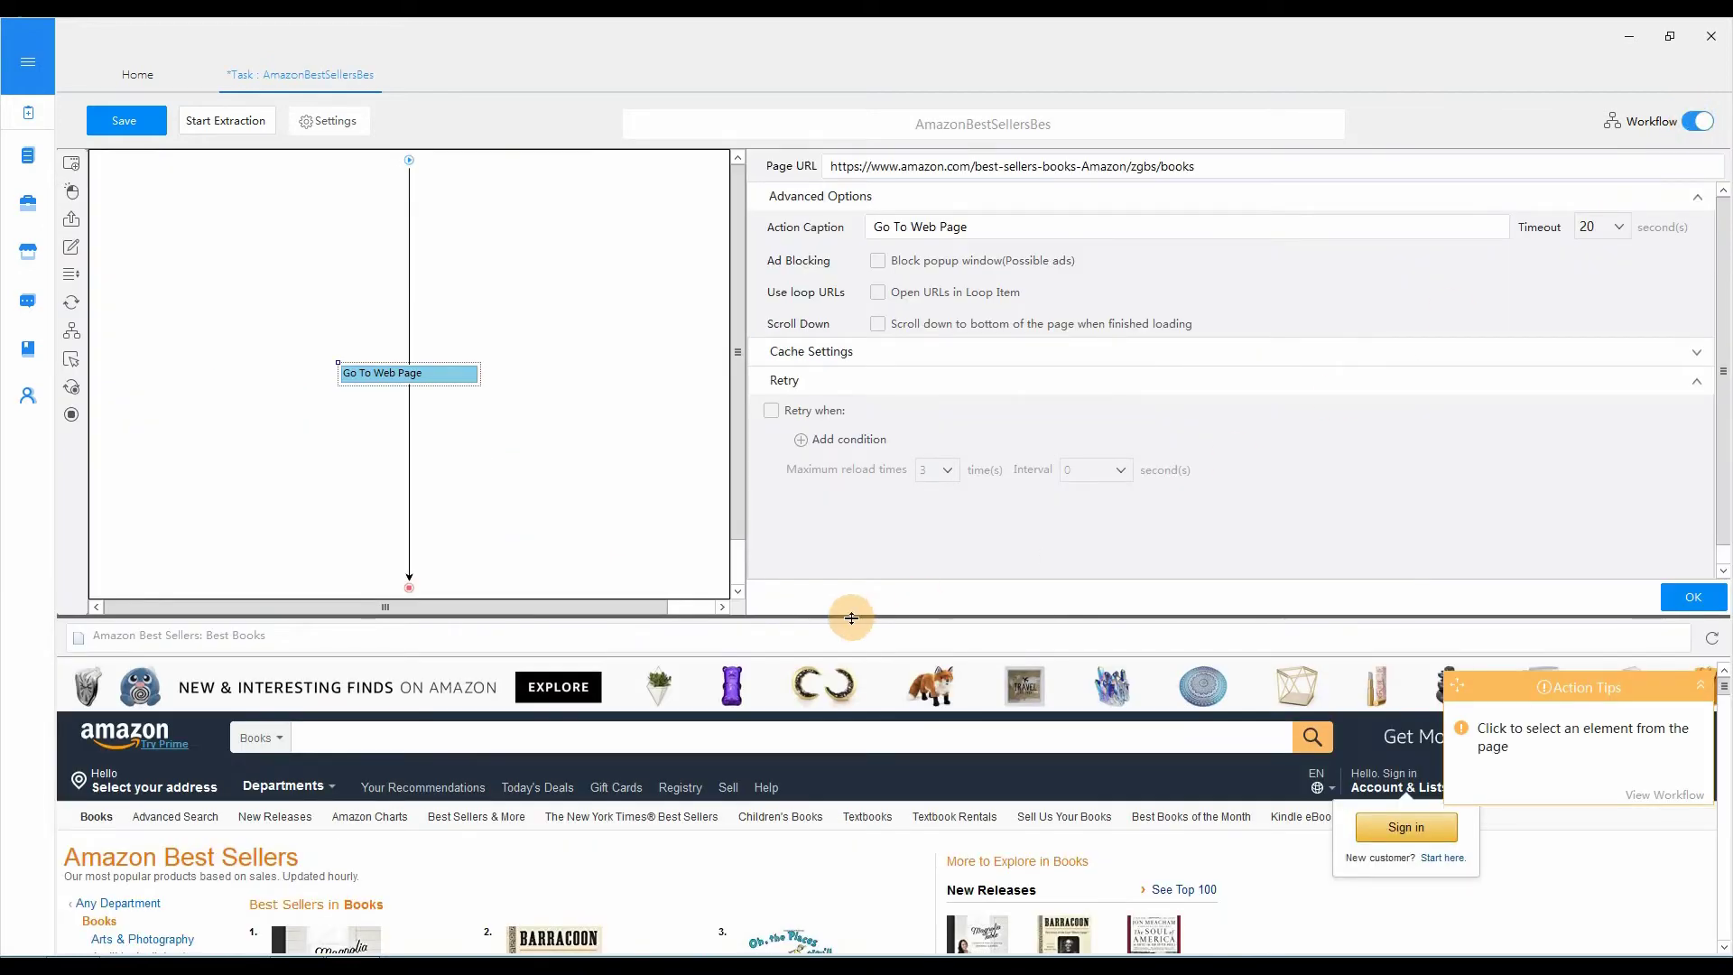
- Make the task loop-click the pager's '1-20' link, creating a Pagination loop, and open its settings
left_click_drag(851, 618, 864, 433)
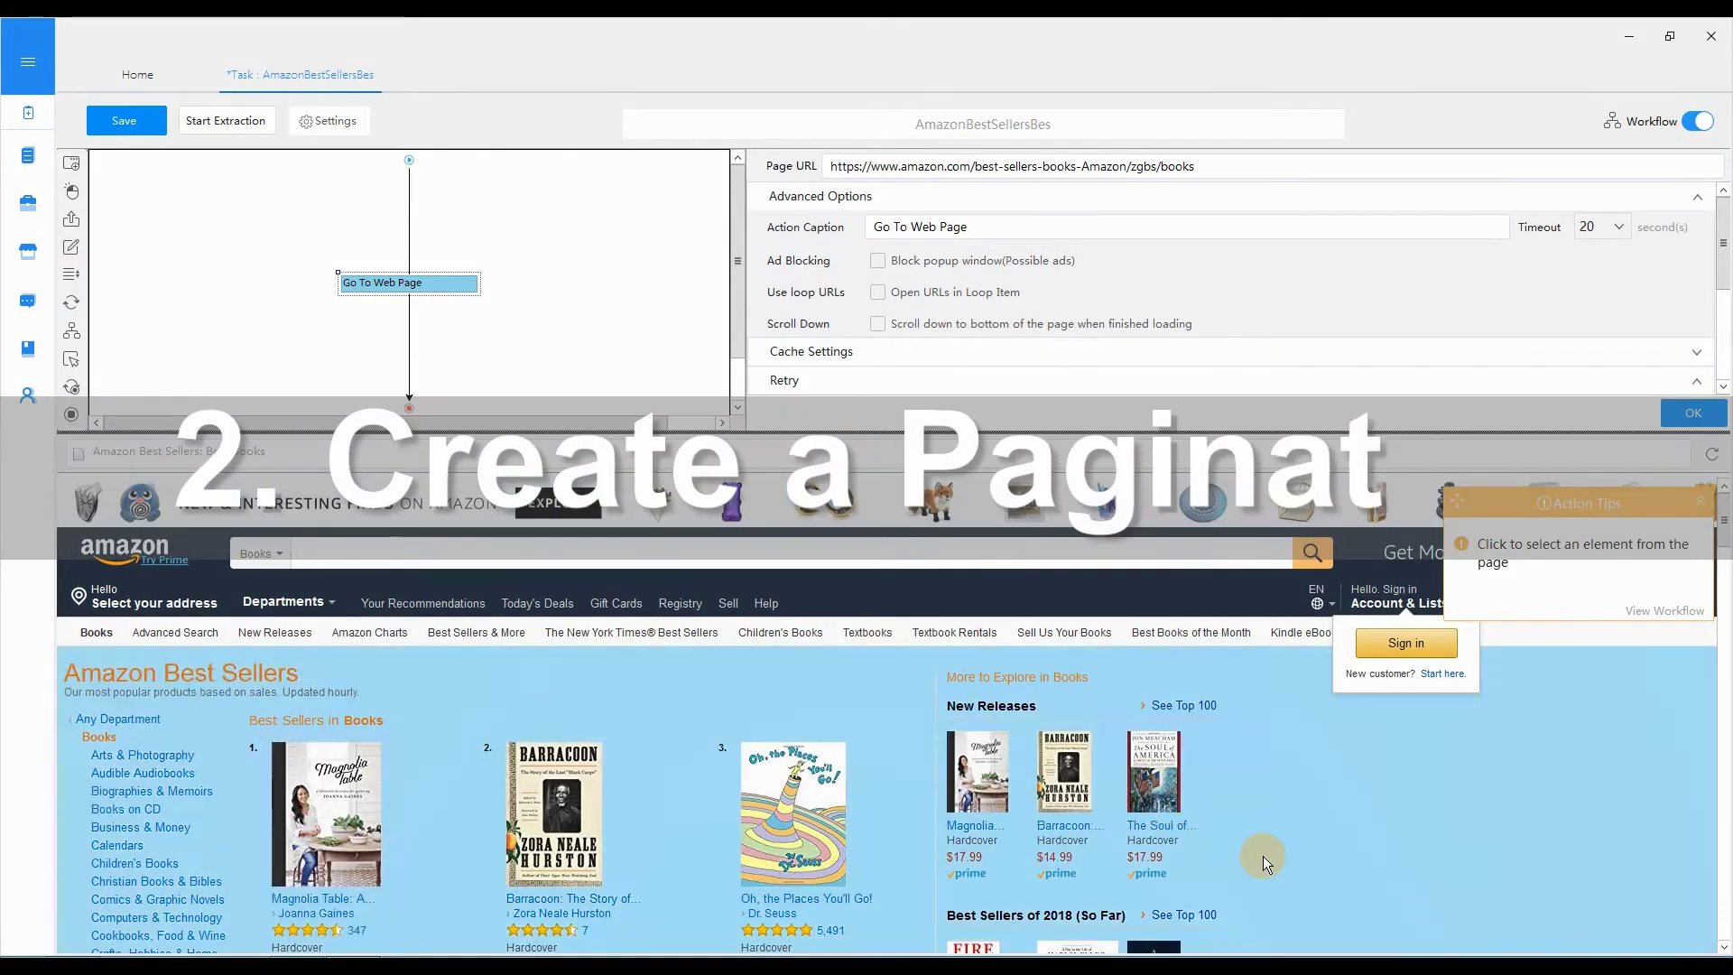
scroll(1726, 532, "down", 8)
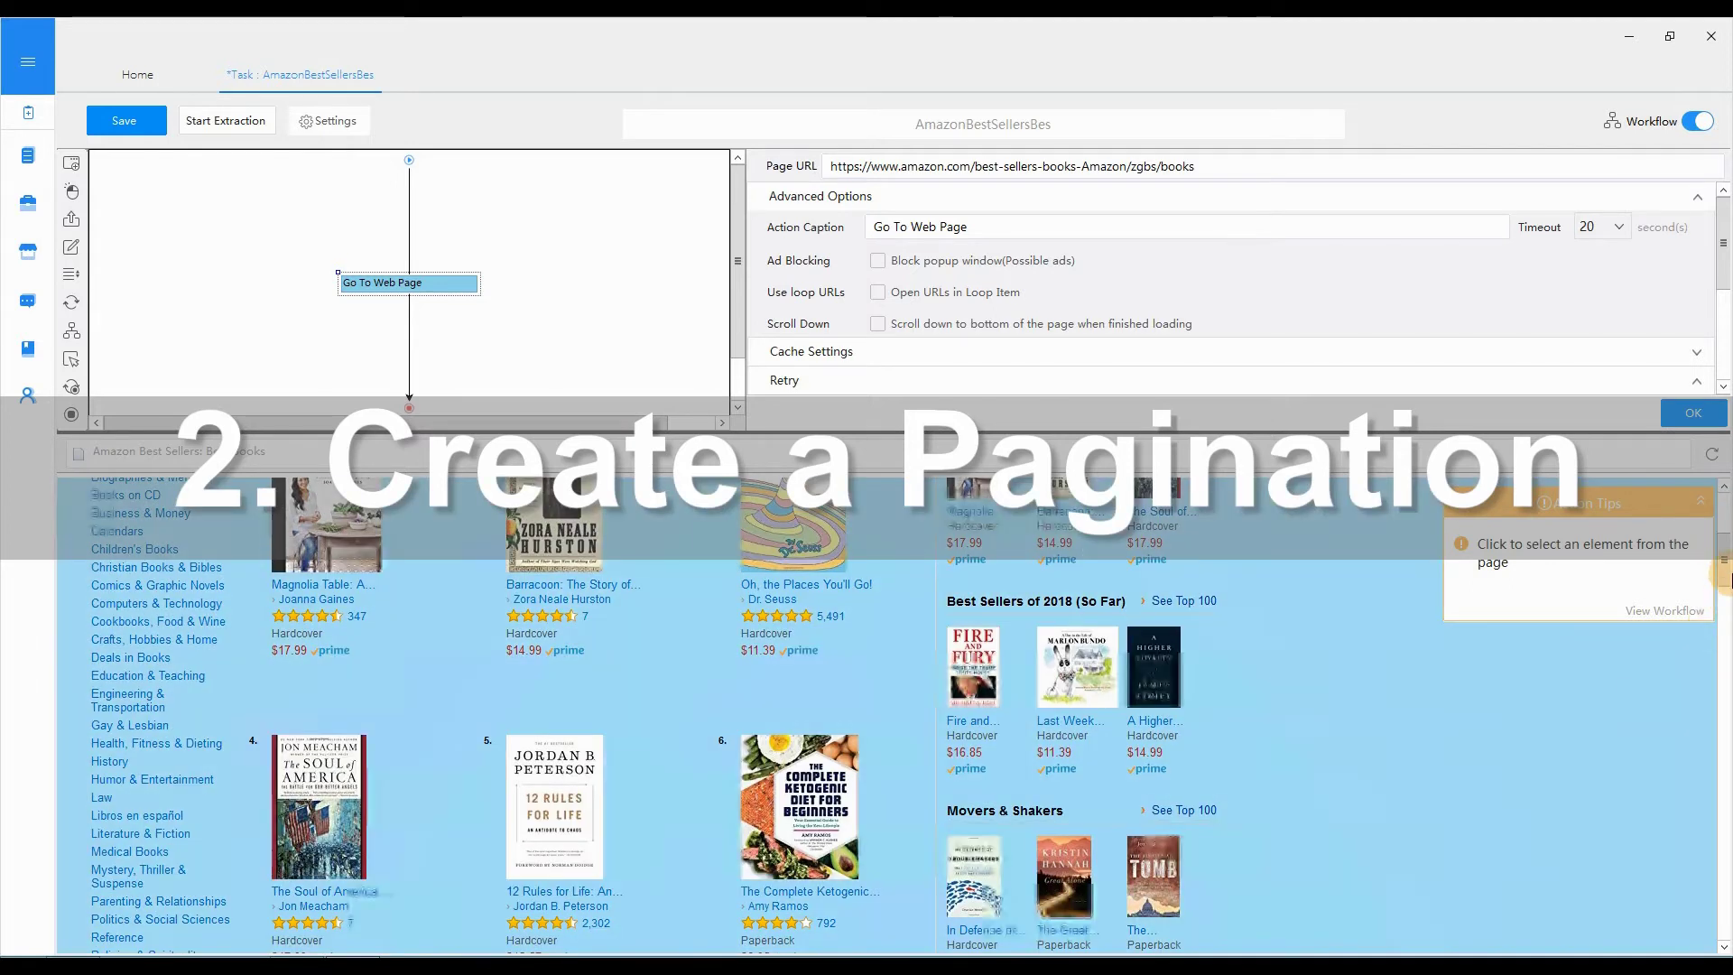
scroll(1722, 745, "down", 15)
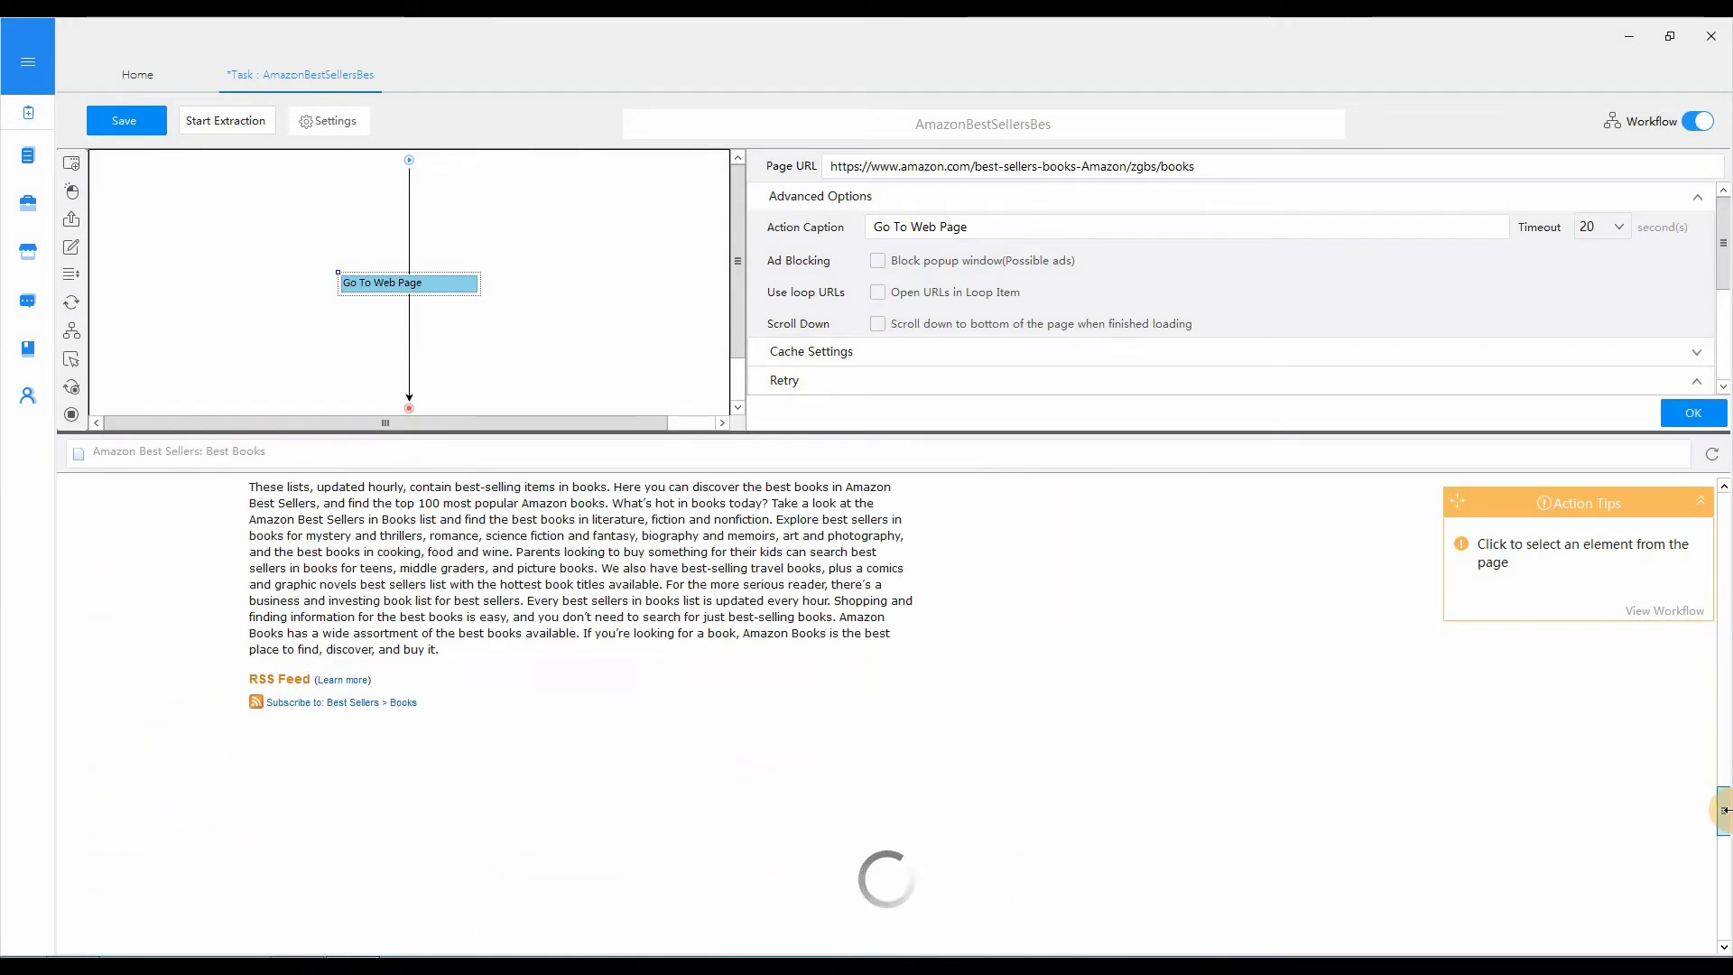
scroll(1724, 810, "up", 4)
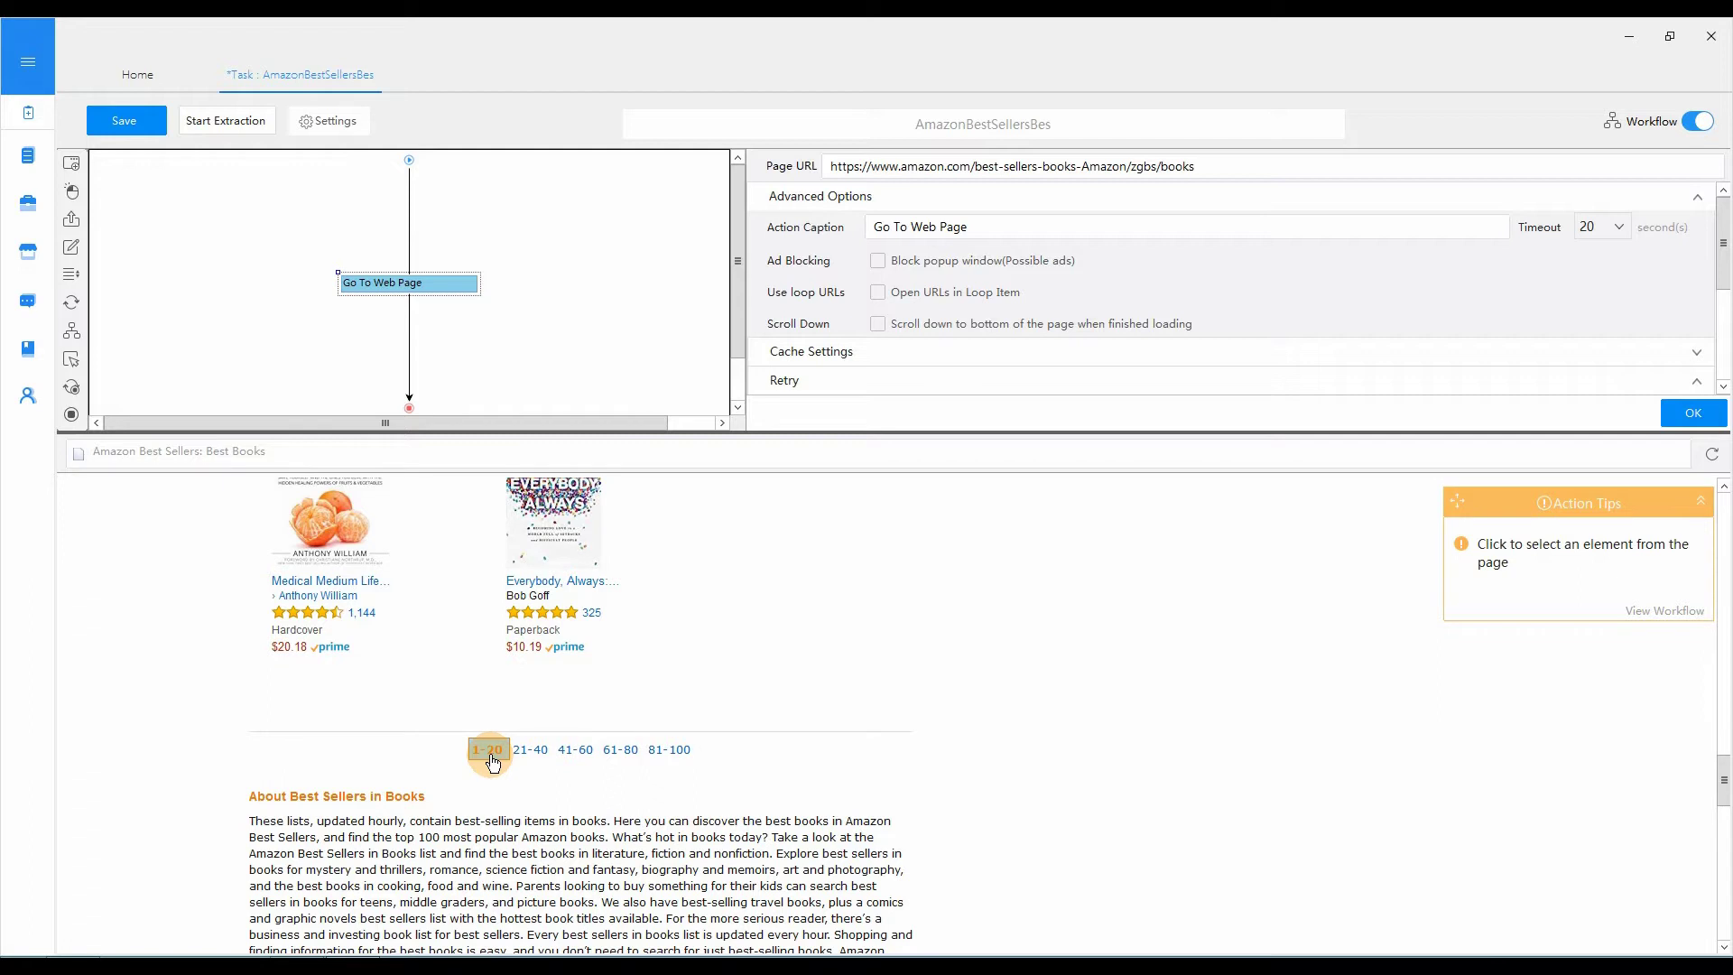
left_click(487, 765)
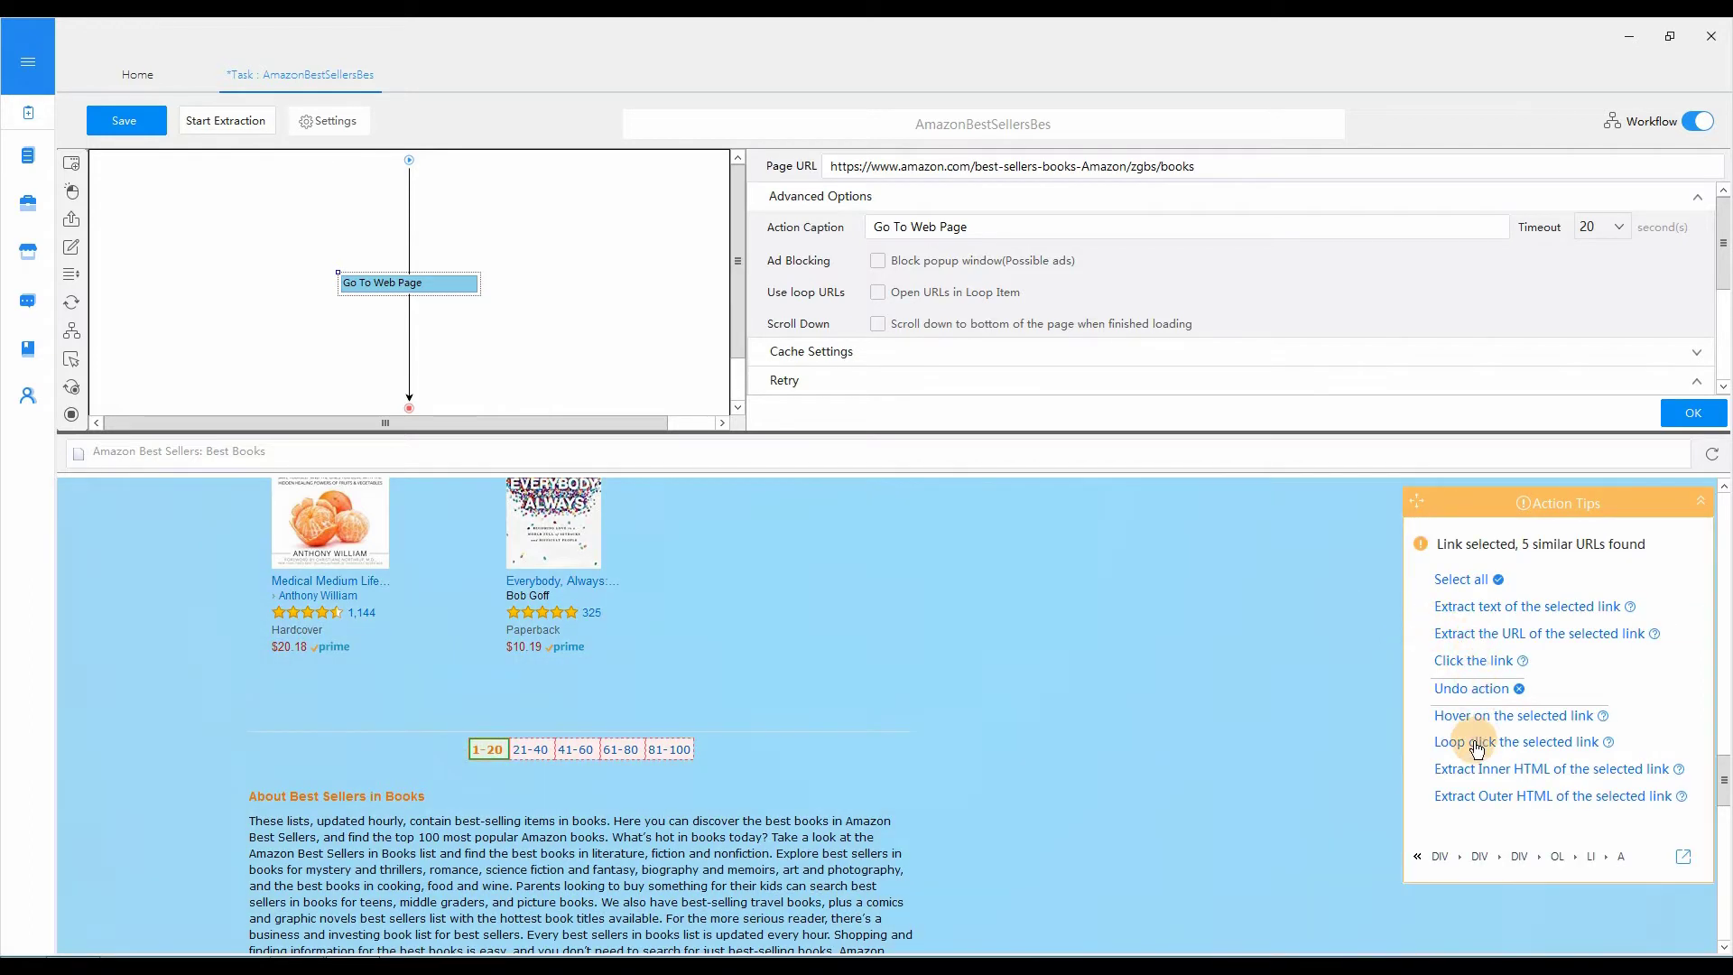
left_click(1474, 742)
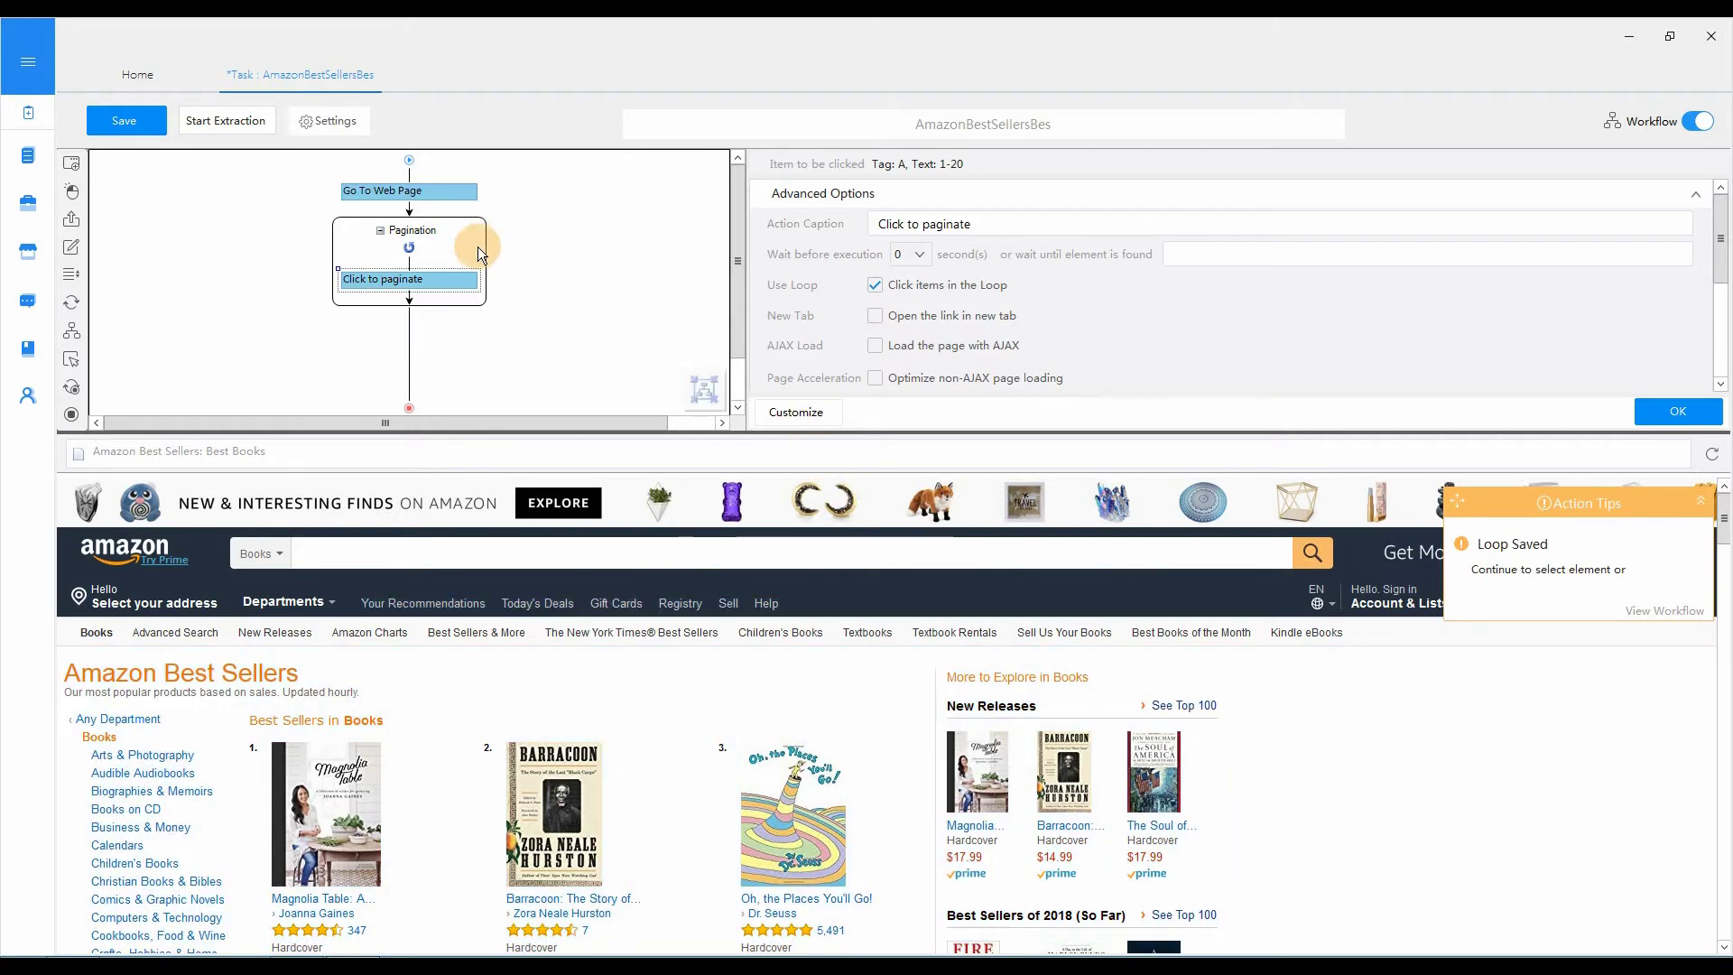
left_click(478, 246)
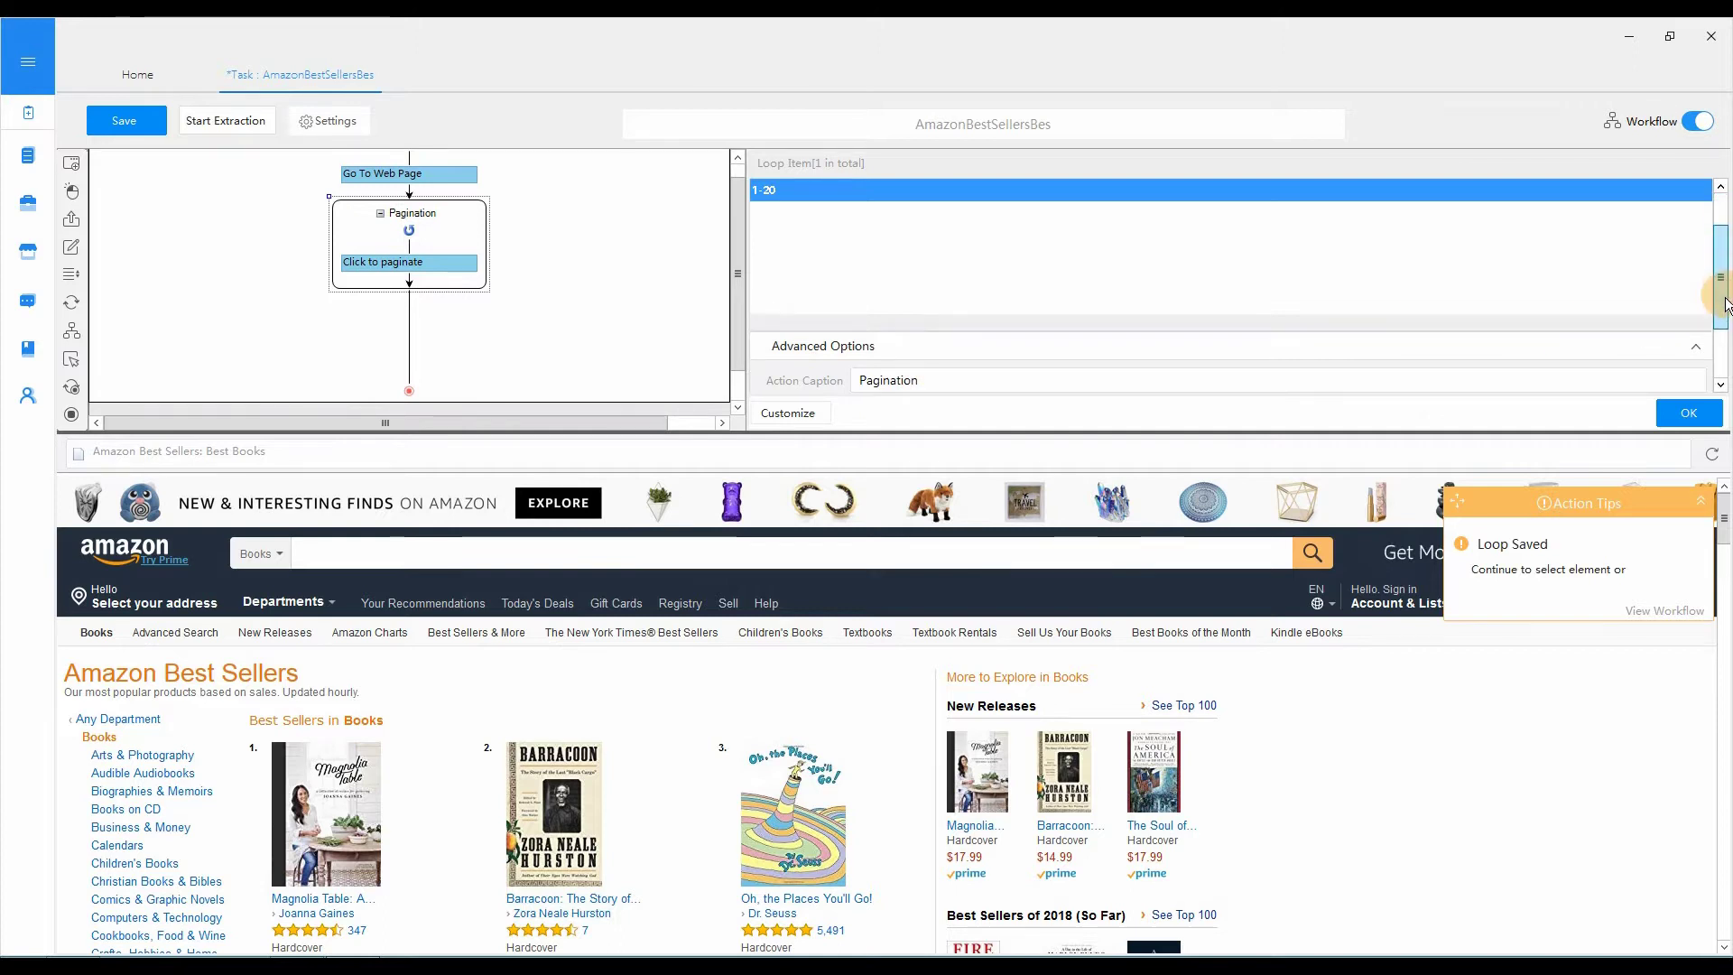
left_click_drag(1724, 304, 1722, 348)
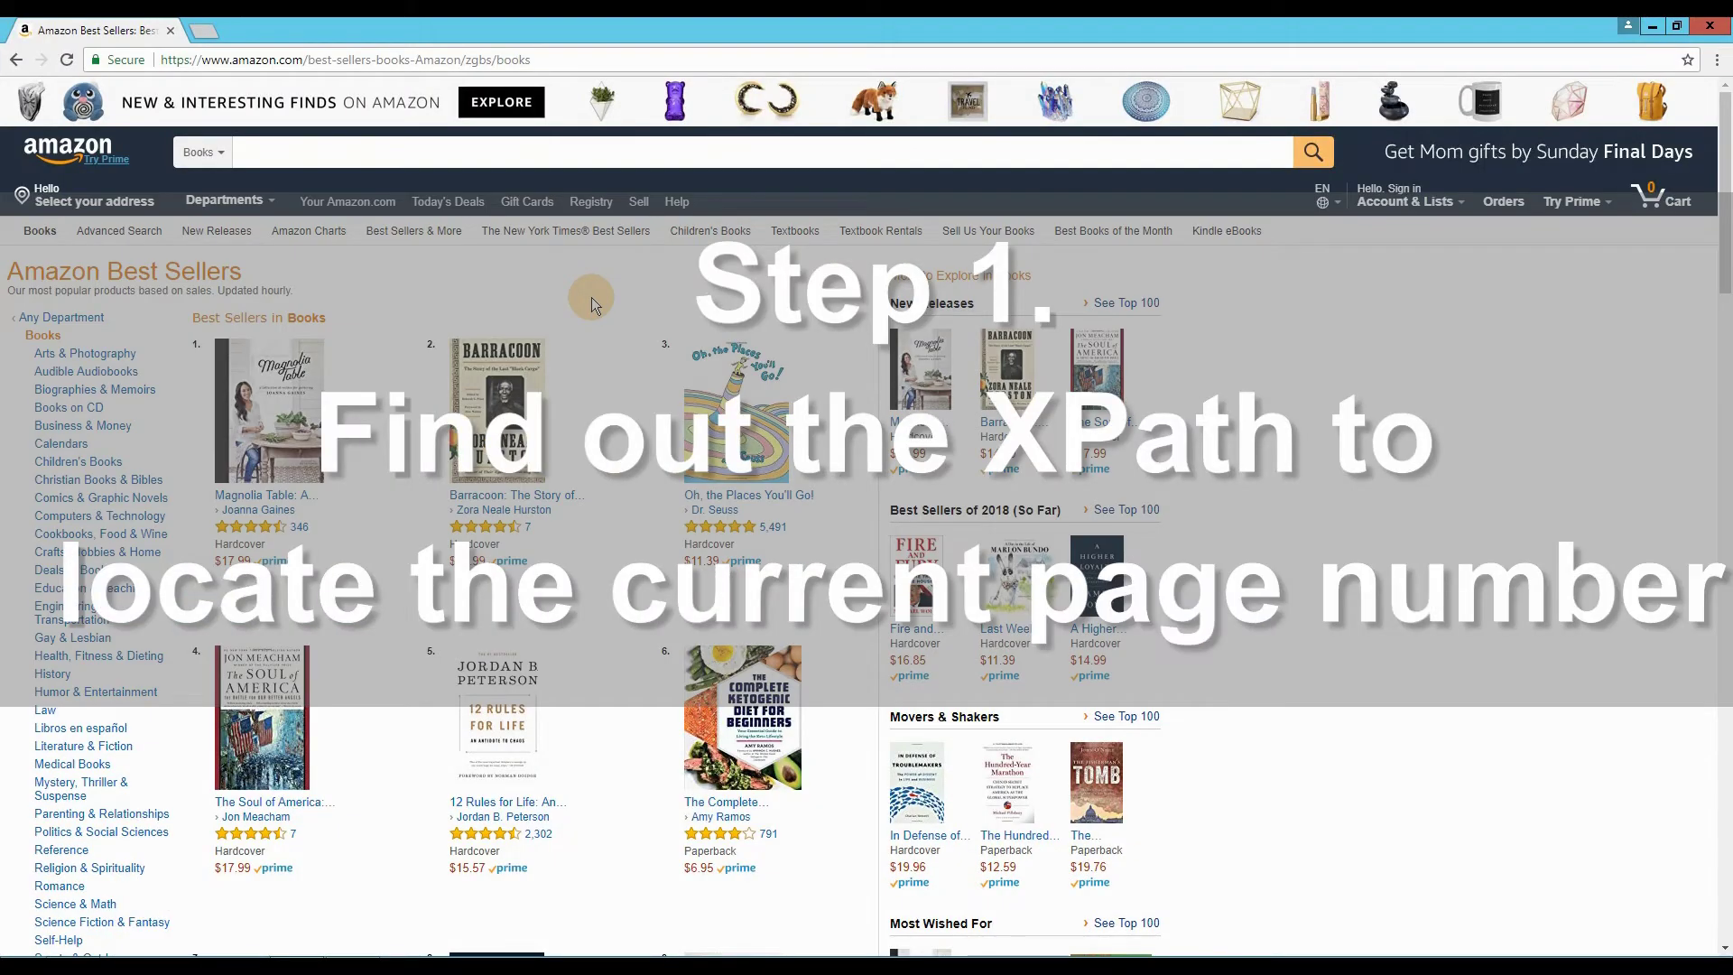
- Inspect the '1-20' page link in Chrome DevTools, revealing its zg_selected list-item markup
scroll(592, 296, "down", 8)
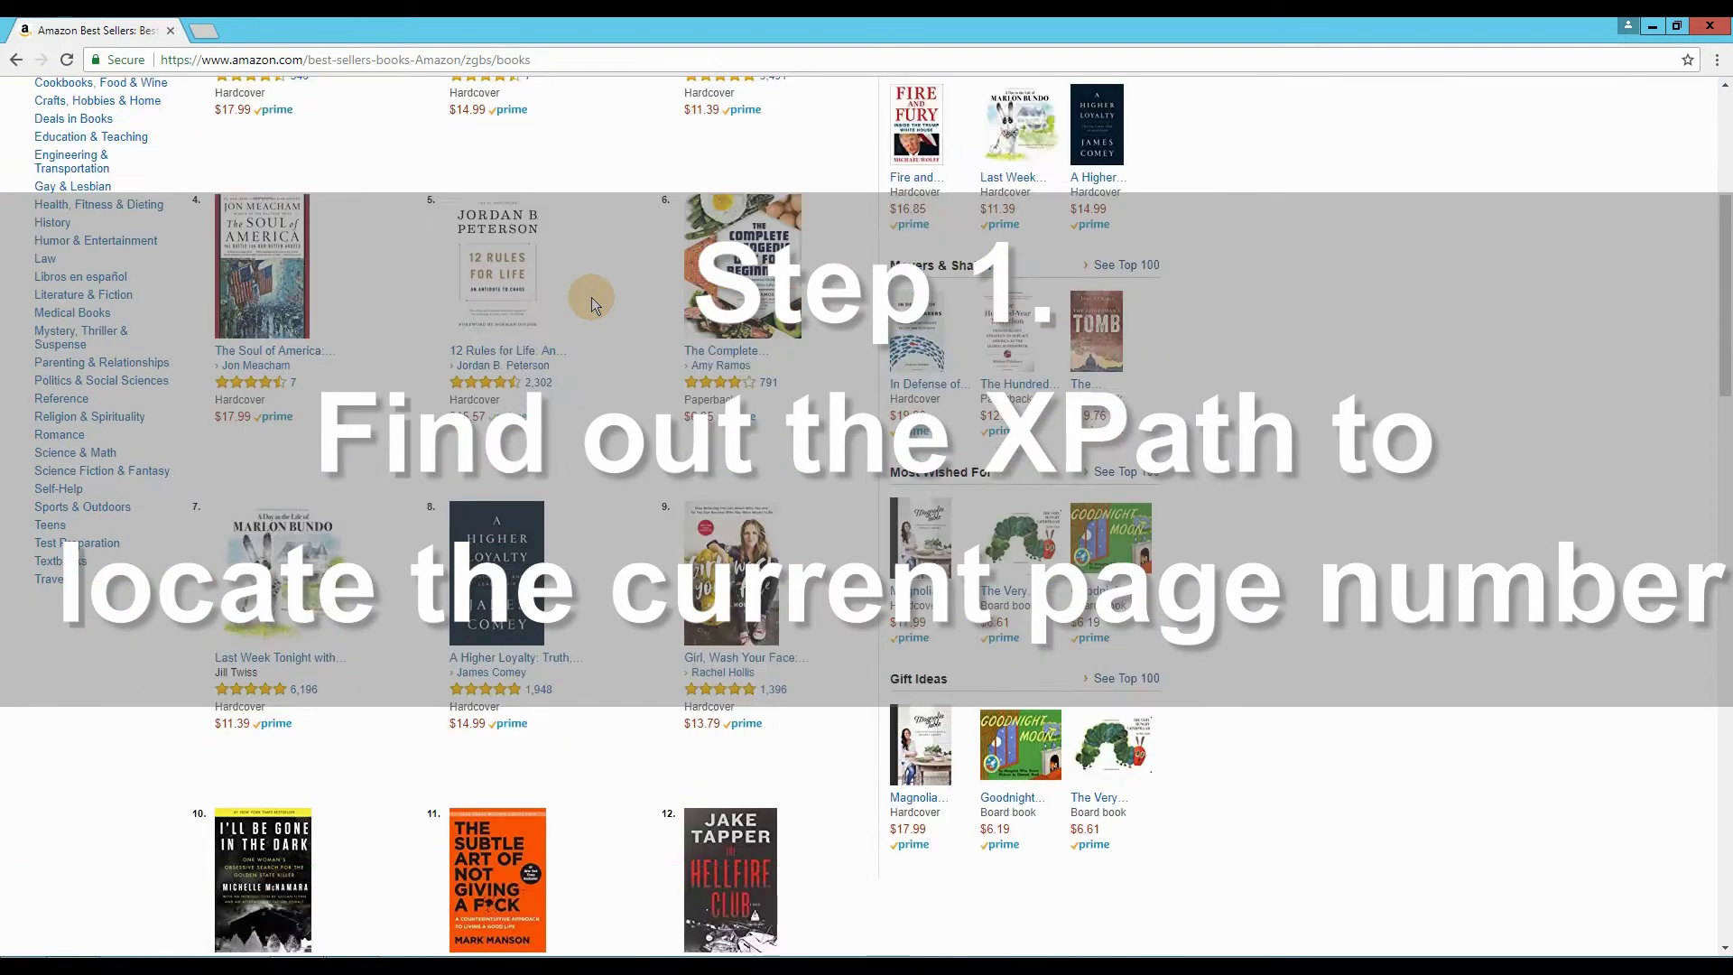
scroll(592, 298, "down", 12)
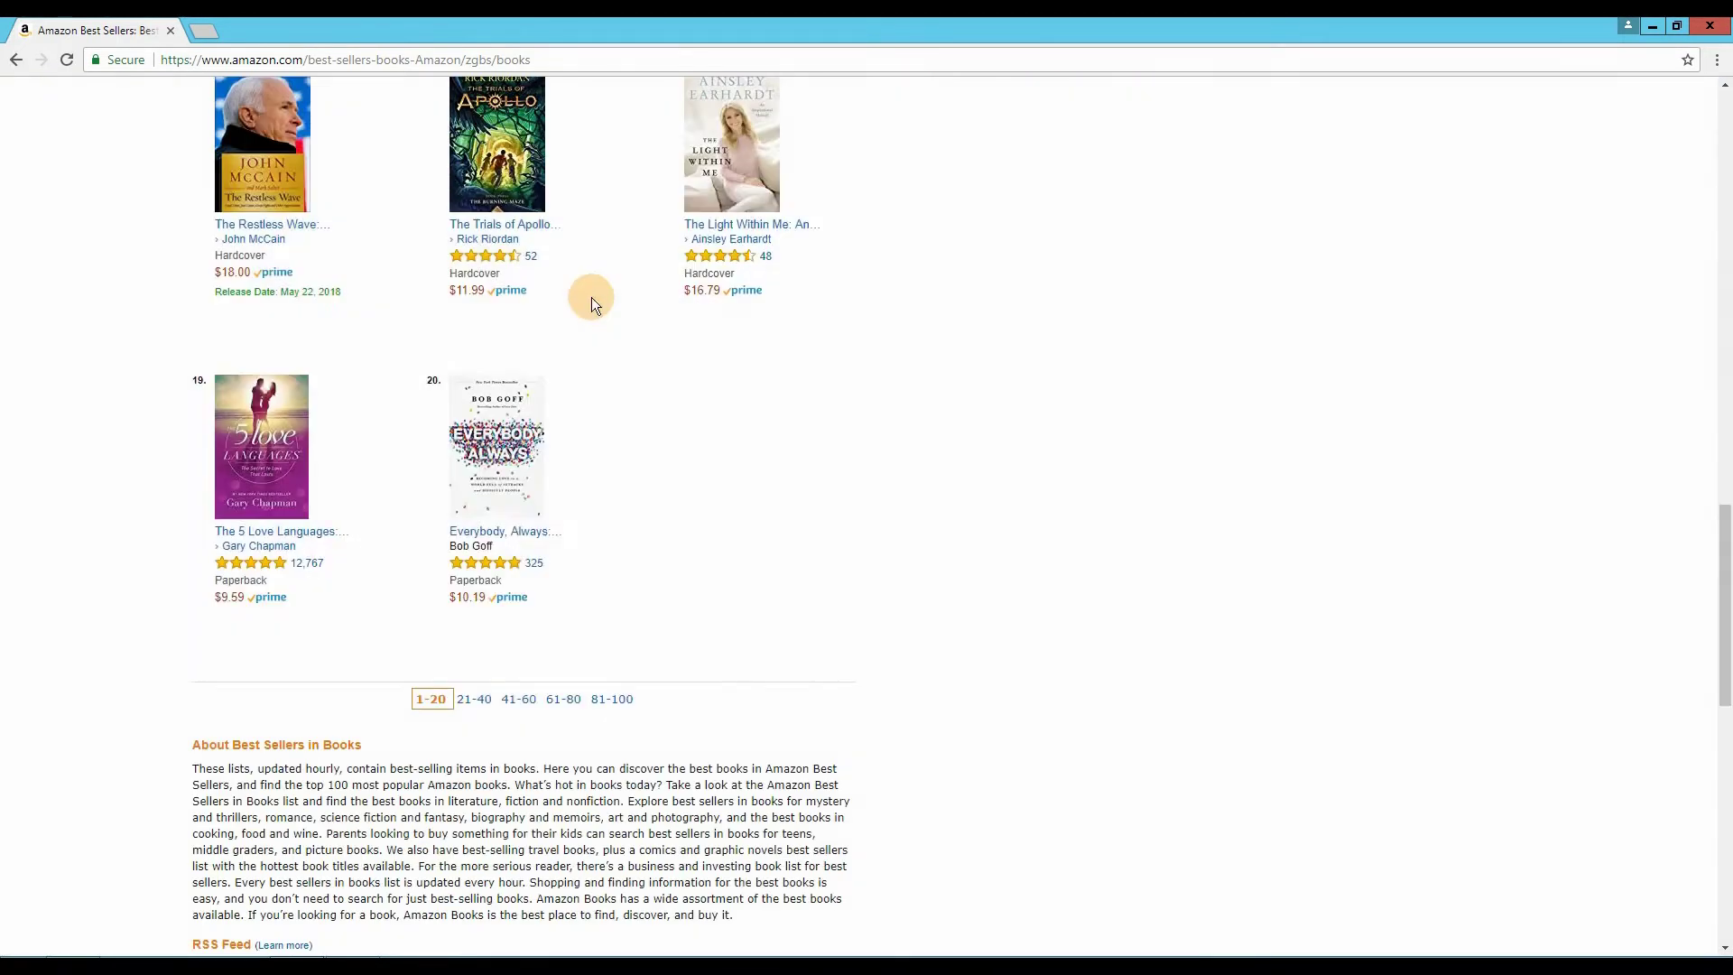
right_click(439, 711)
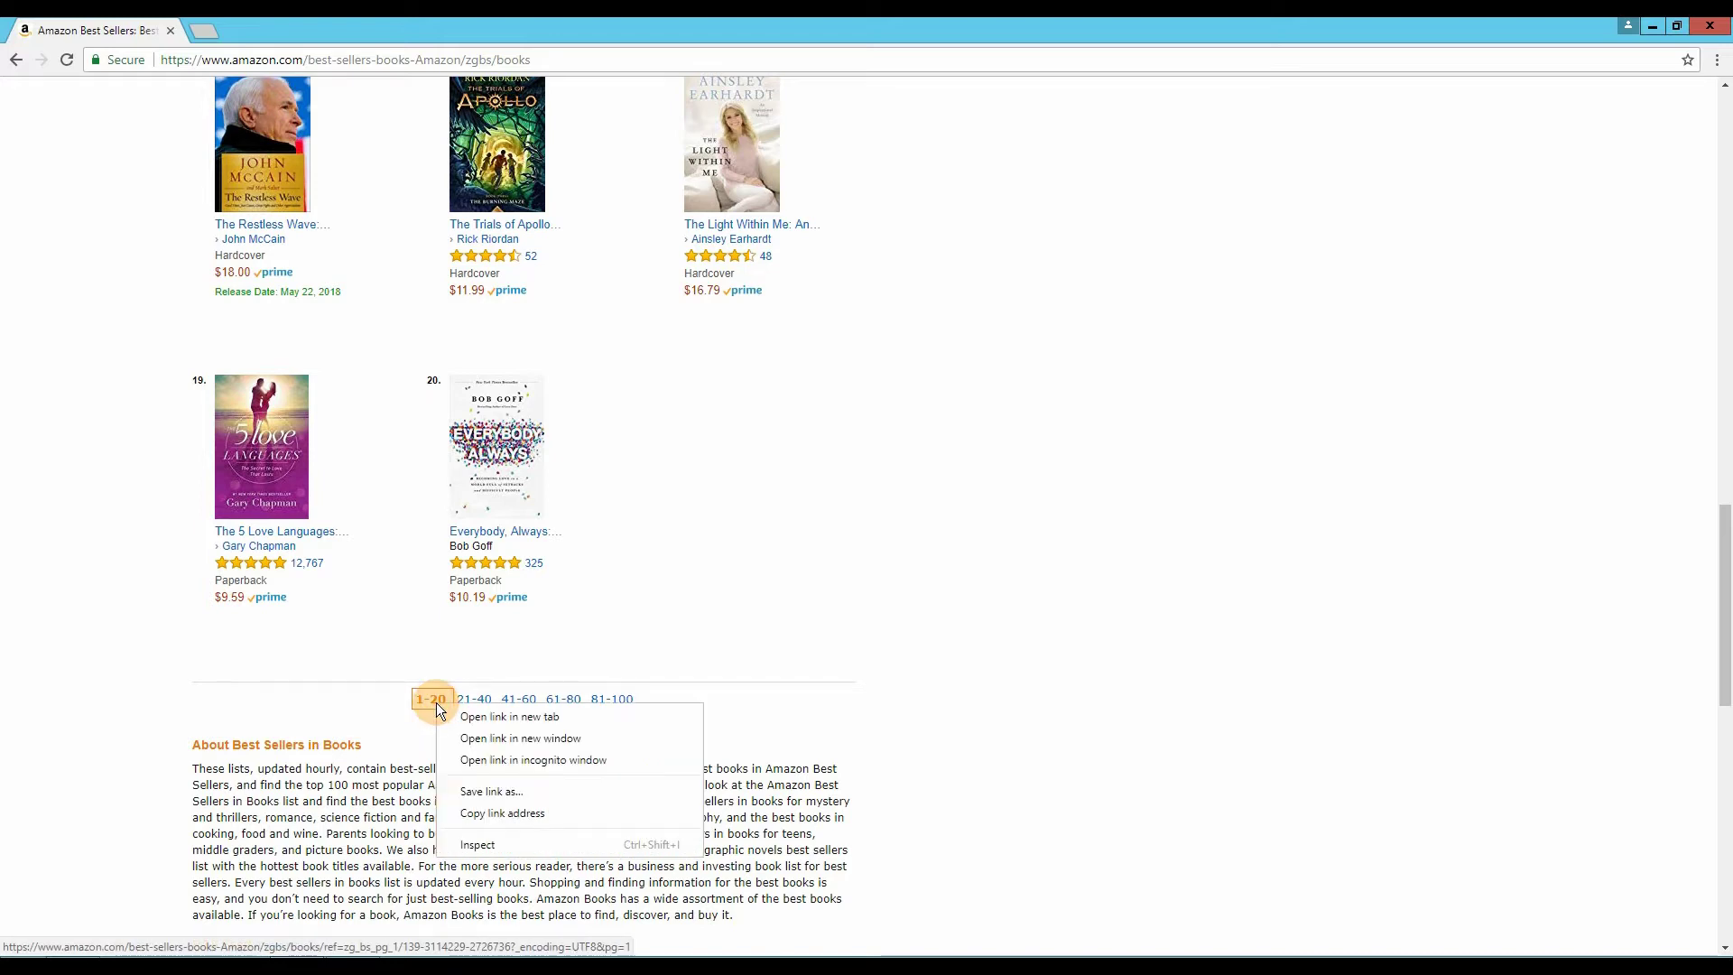
left_click(506, 848)
scroll(641, 586, "down", 2)
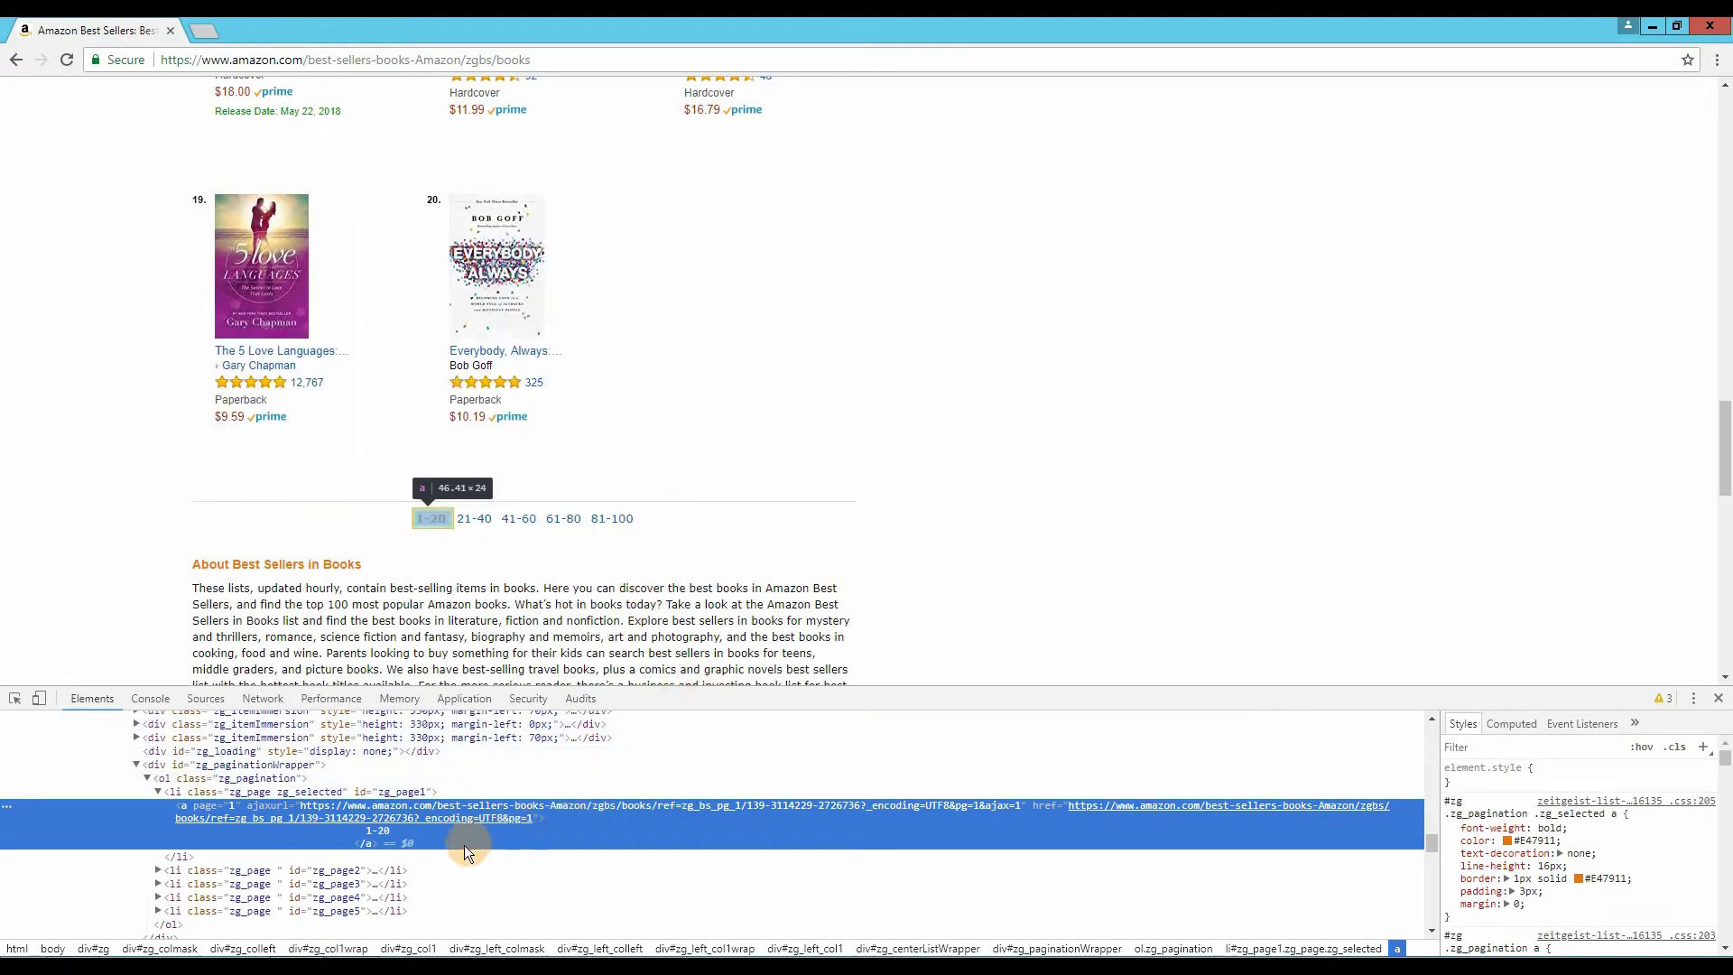
- Trace in DevTools from the selected zg_page1 item to the zg_page2 item and expand its 21-40 anchor
left_click(192, 791)
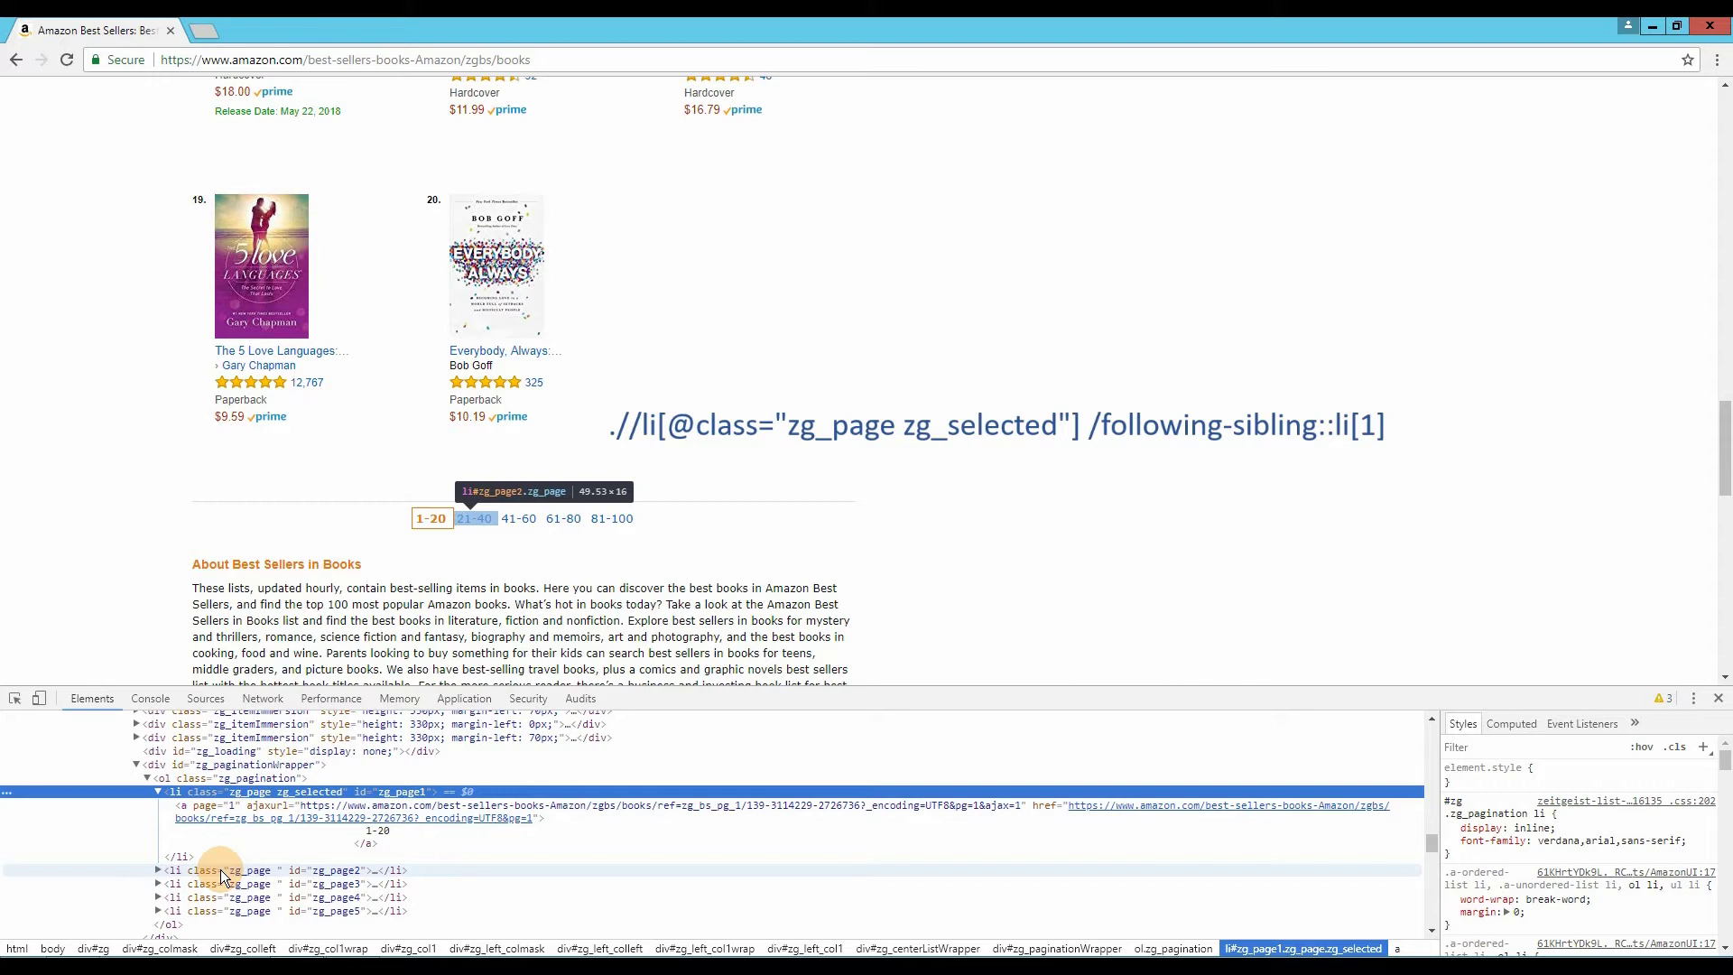
left_click(220, 870)
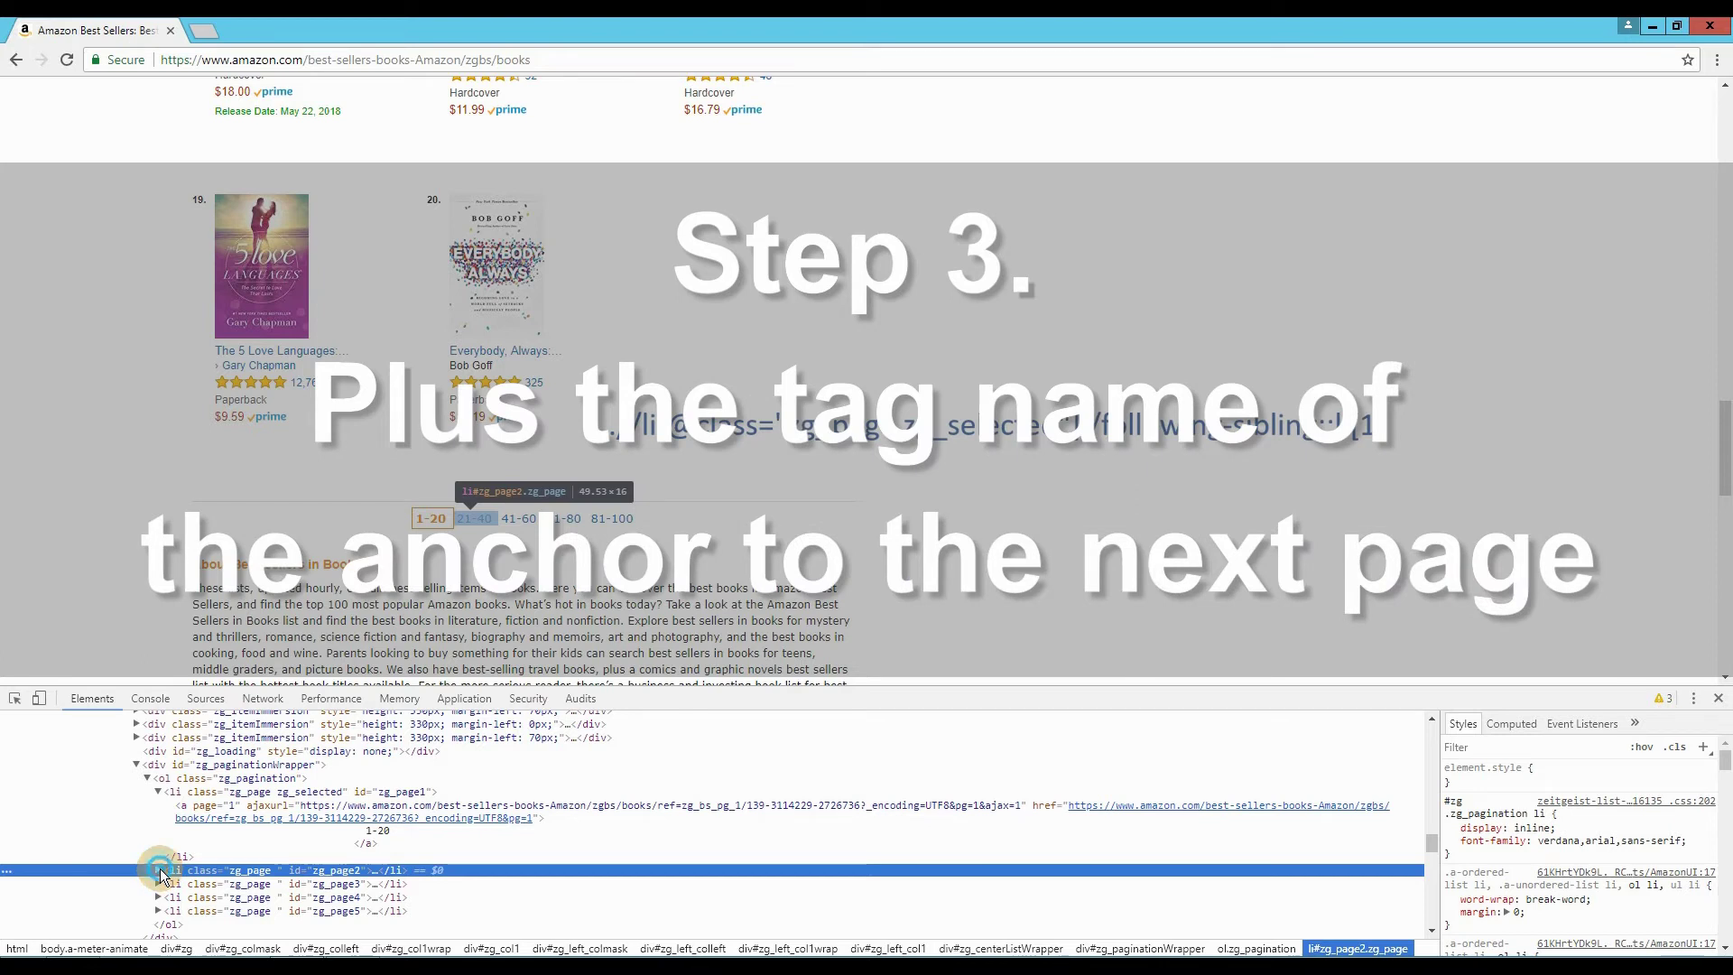
left_click(158, 871)
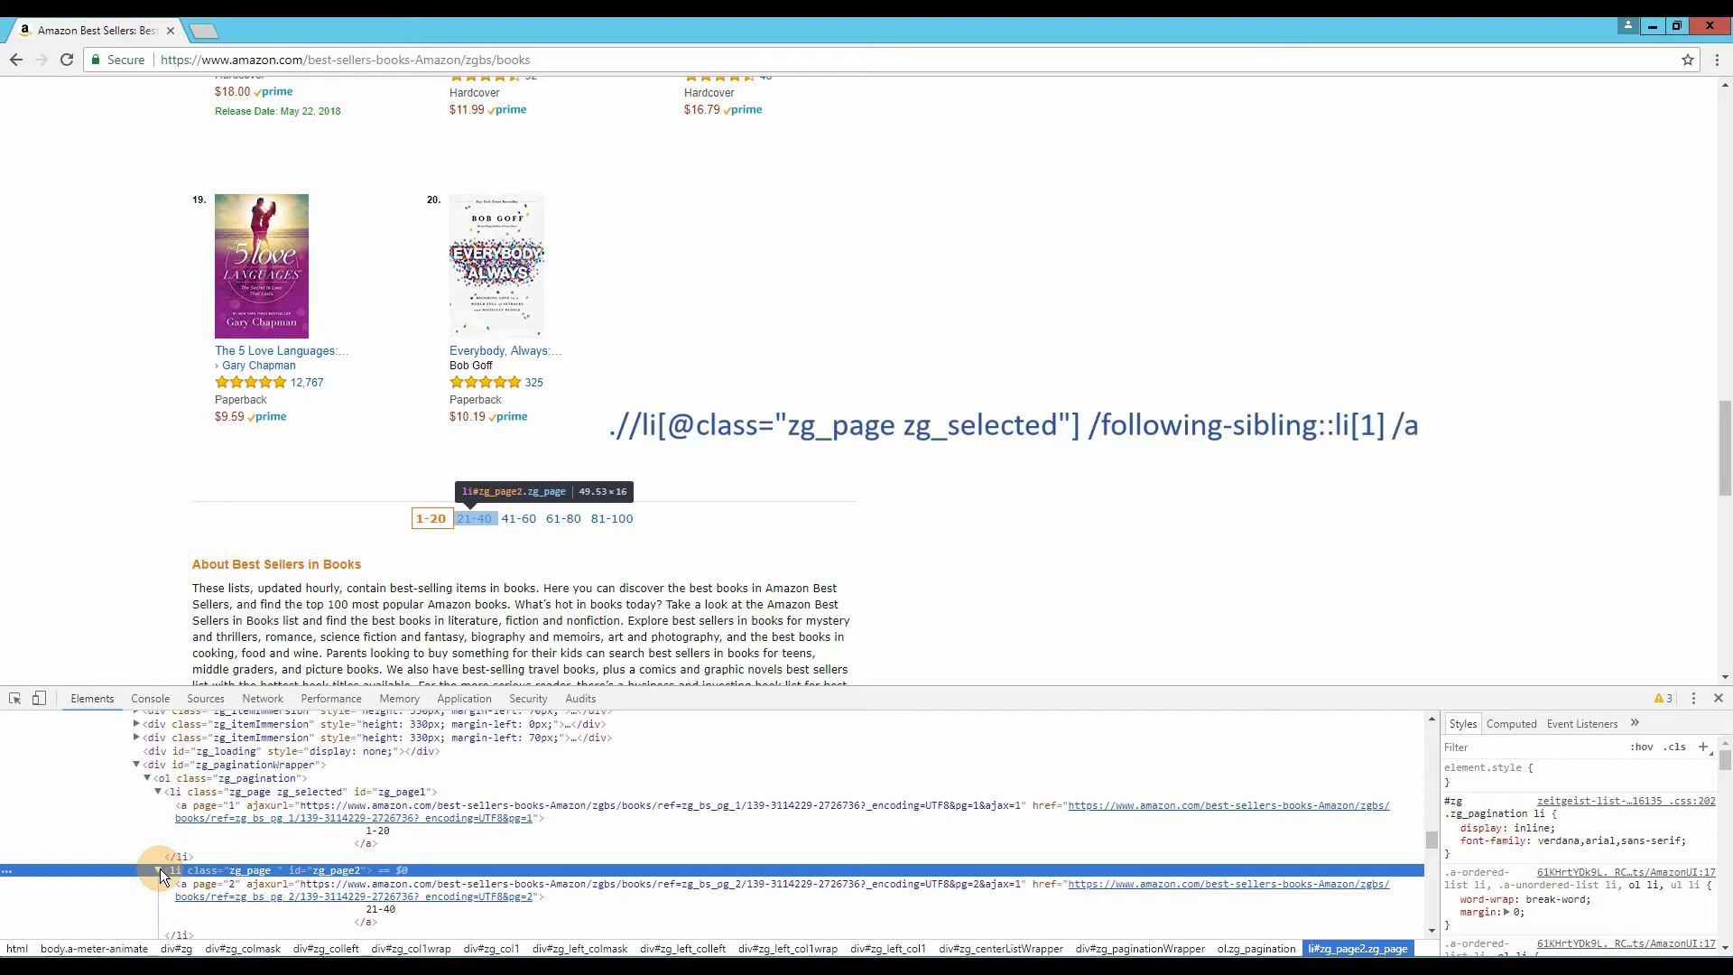
- Scroll further through the DevTools pagination markup to finish examining it
scroll(160, 869, "down", 1)
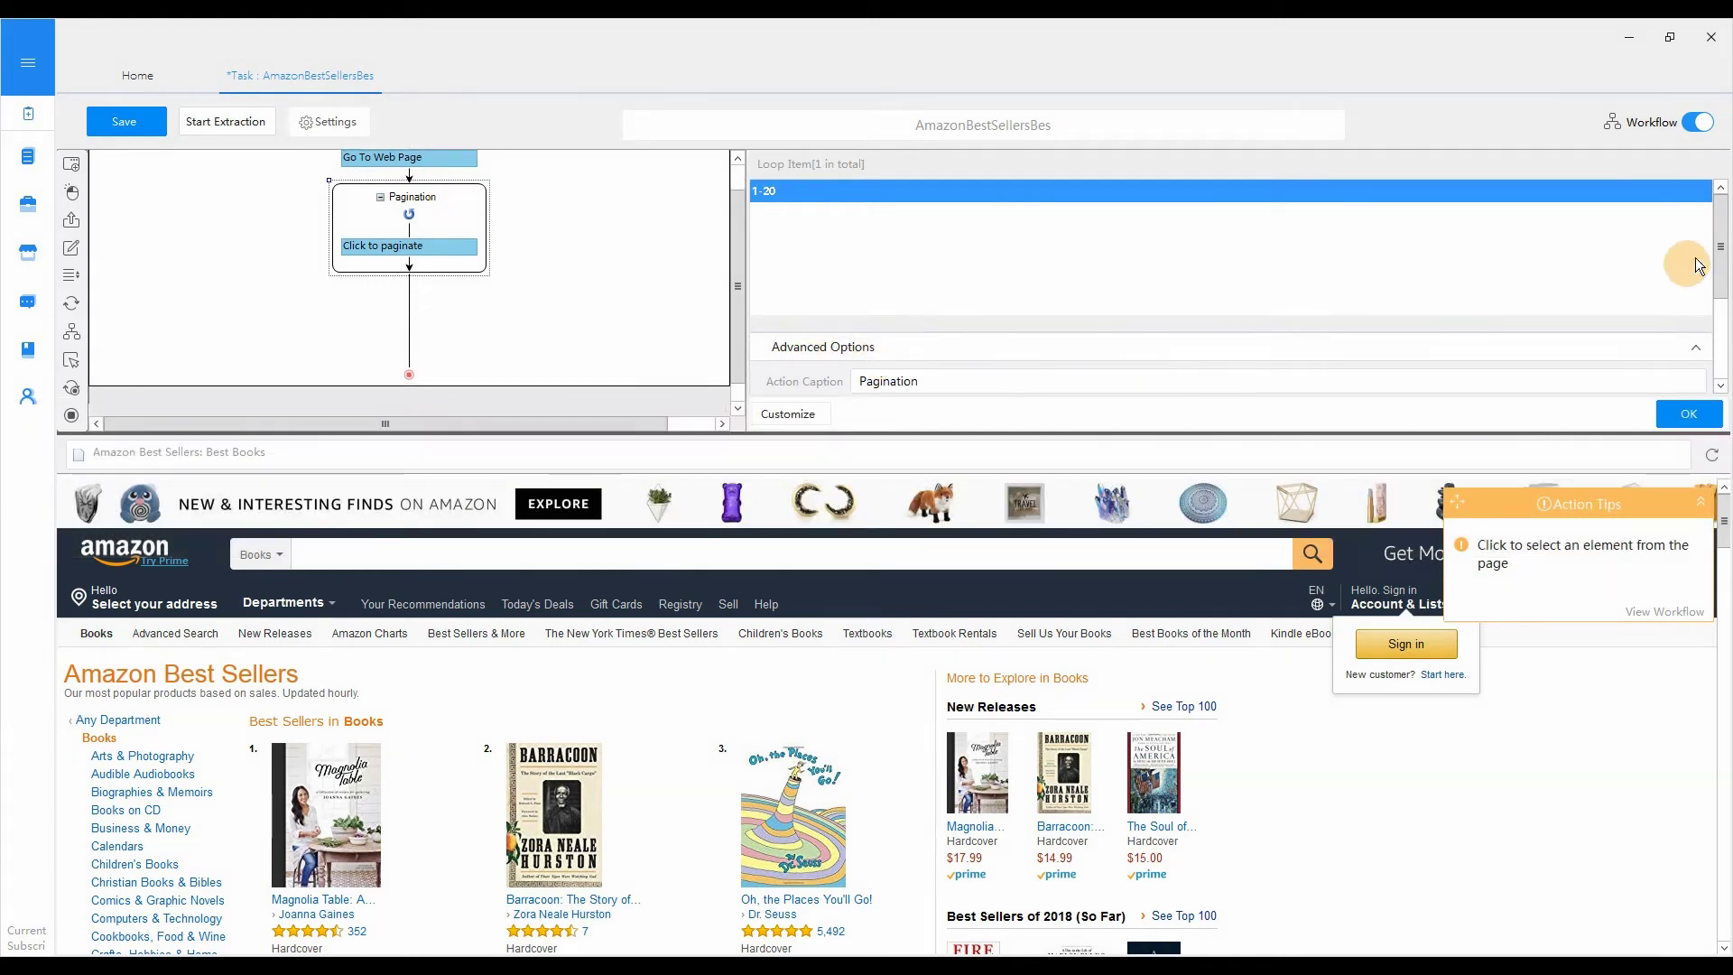
left_click(1719, 356)
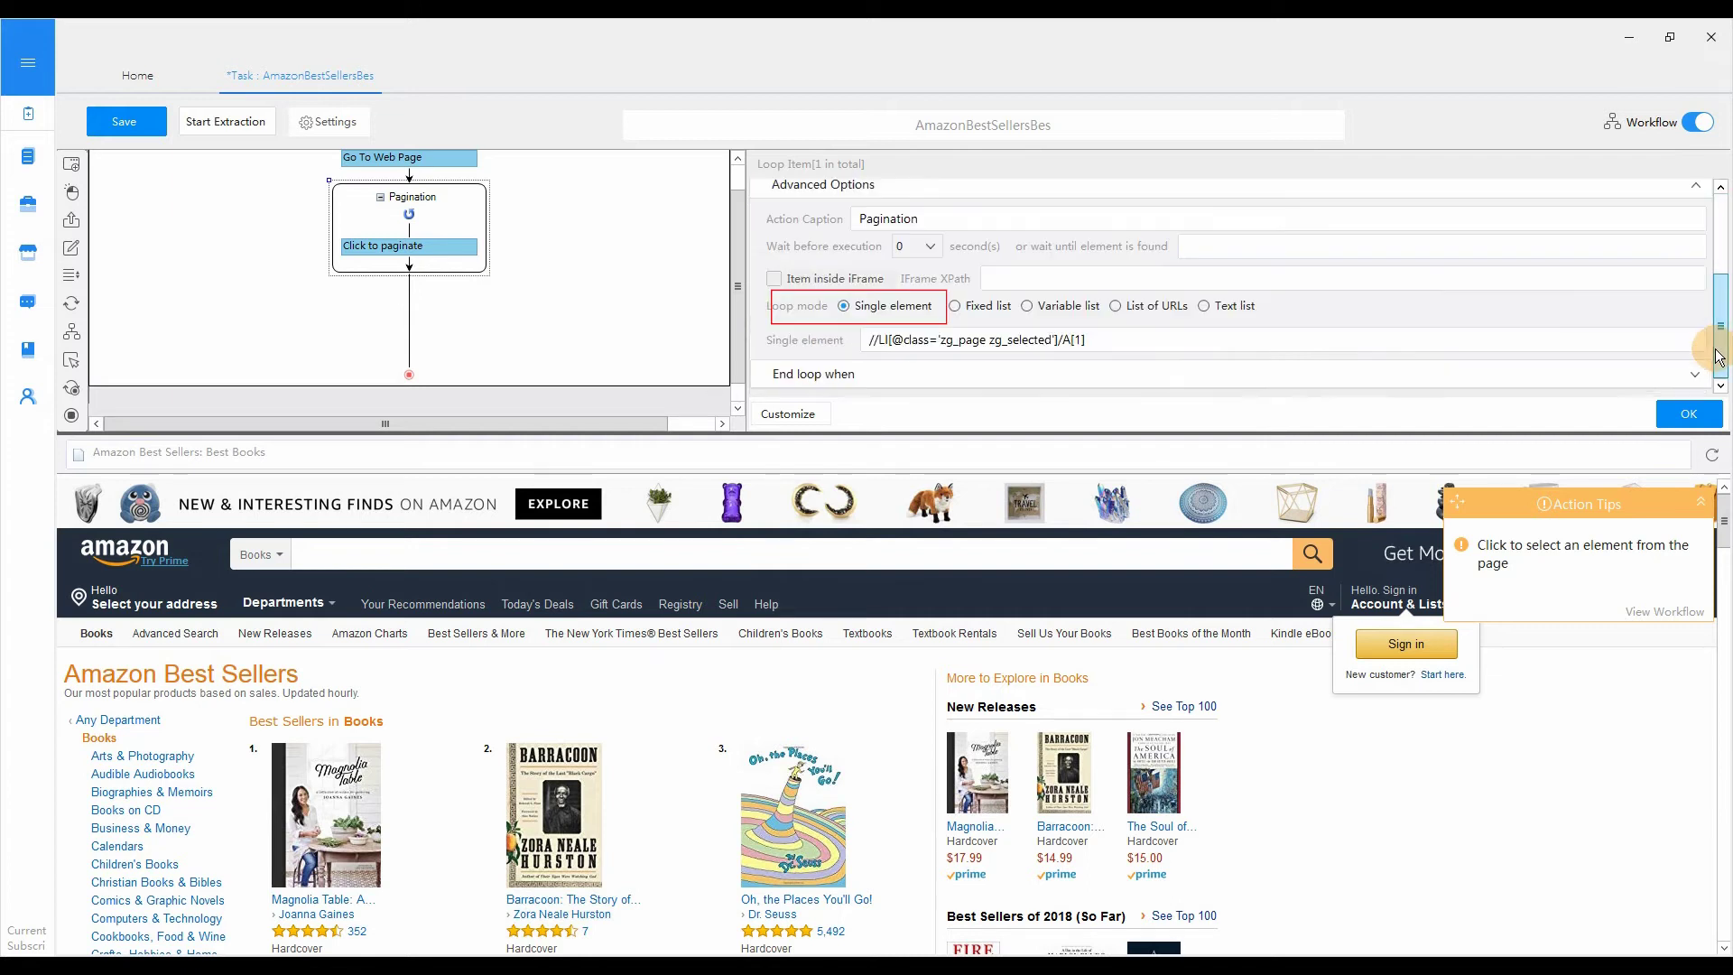
left_click(1099, 339)
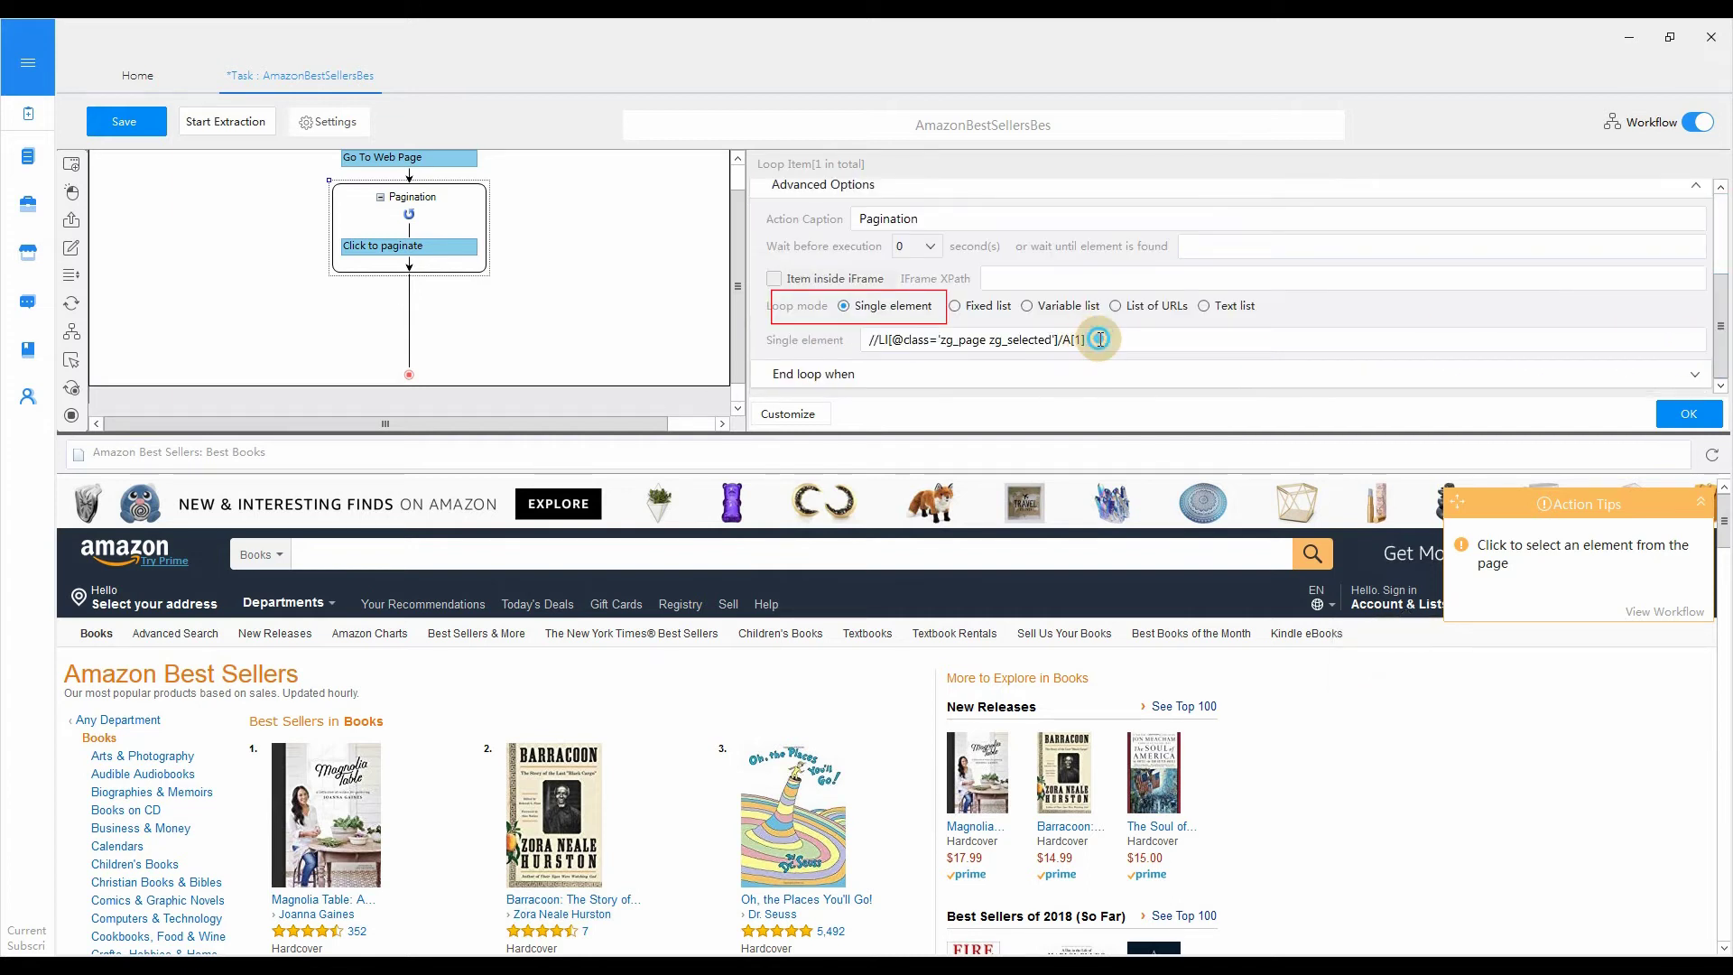
left_click_drag(1099, 339, 866, 344)
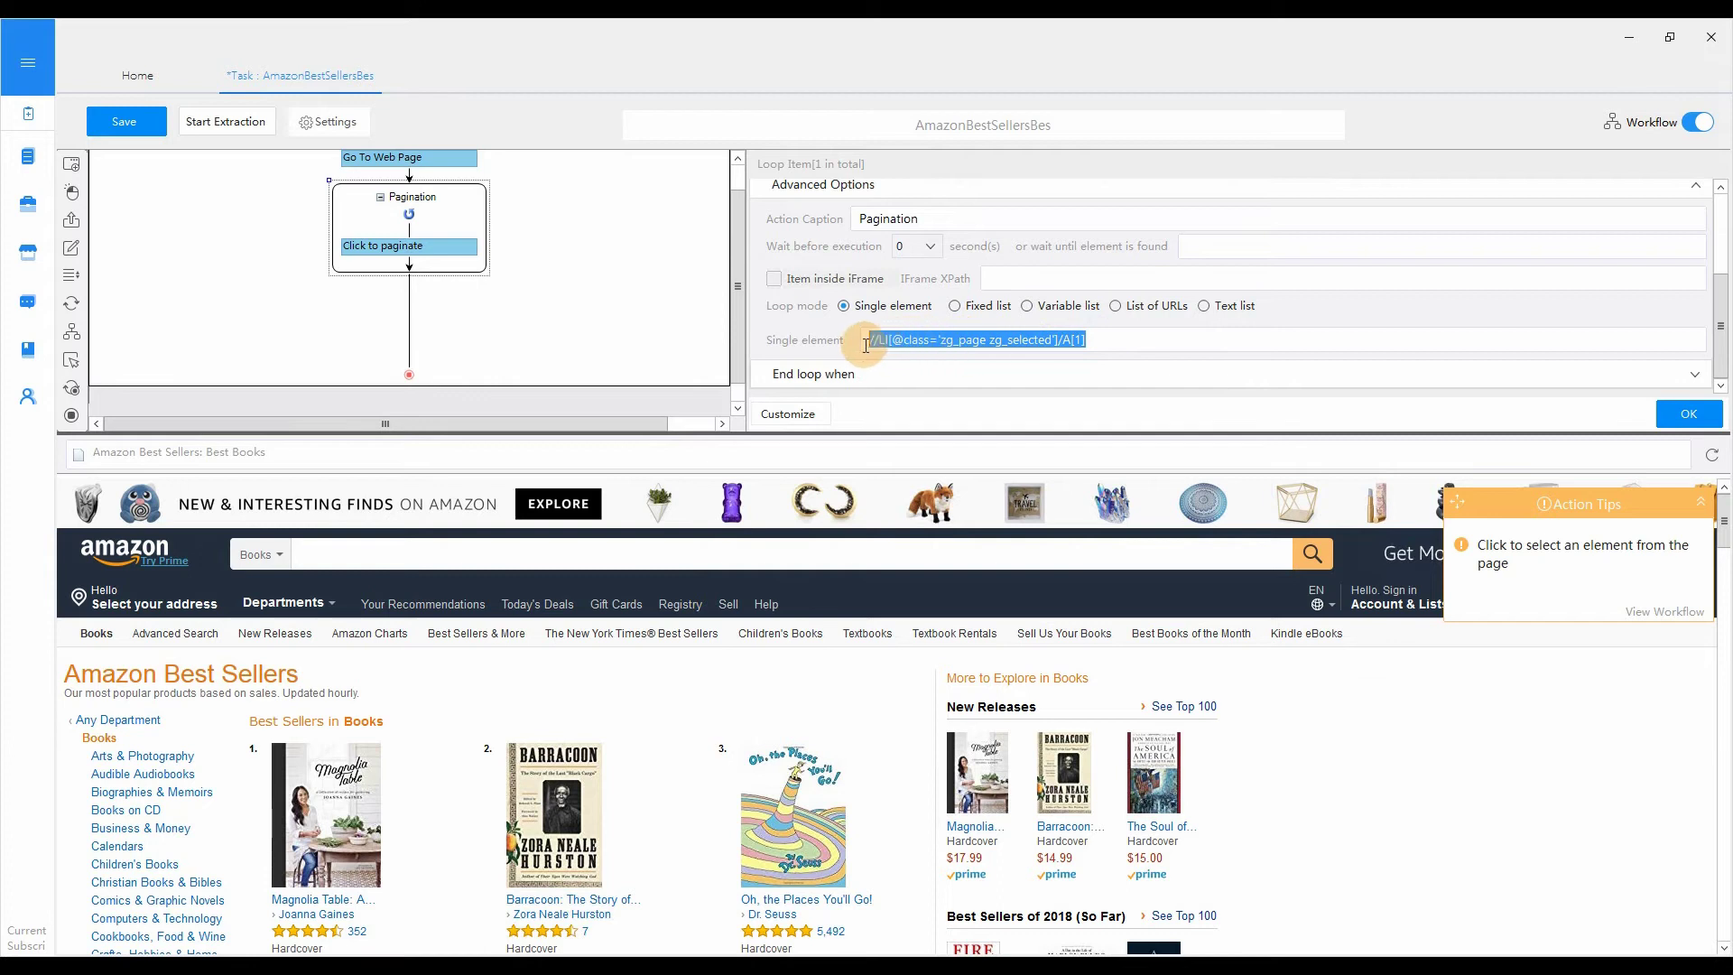
type(".//li[@class=\"zg_page zg_selected\"]/following-sibling::li[1]/a")
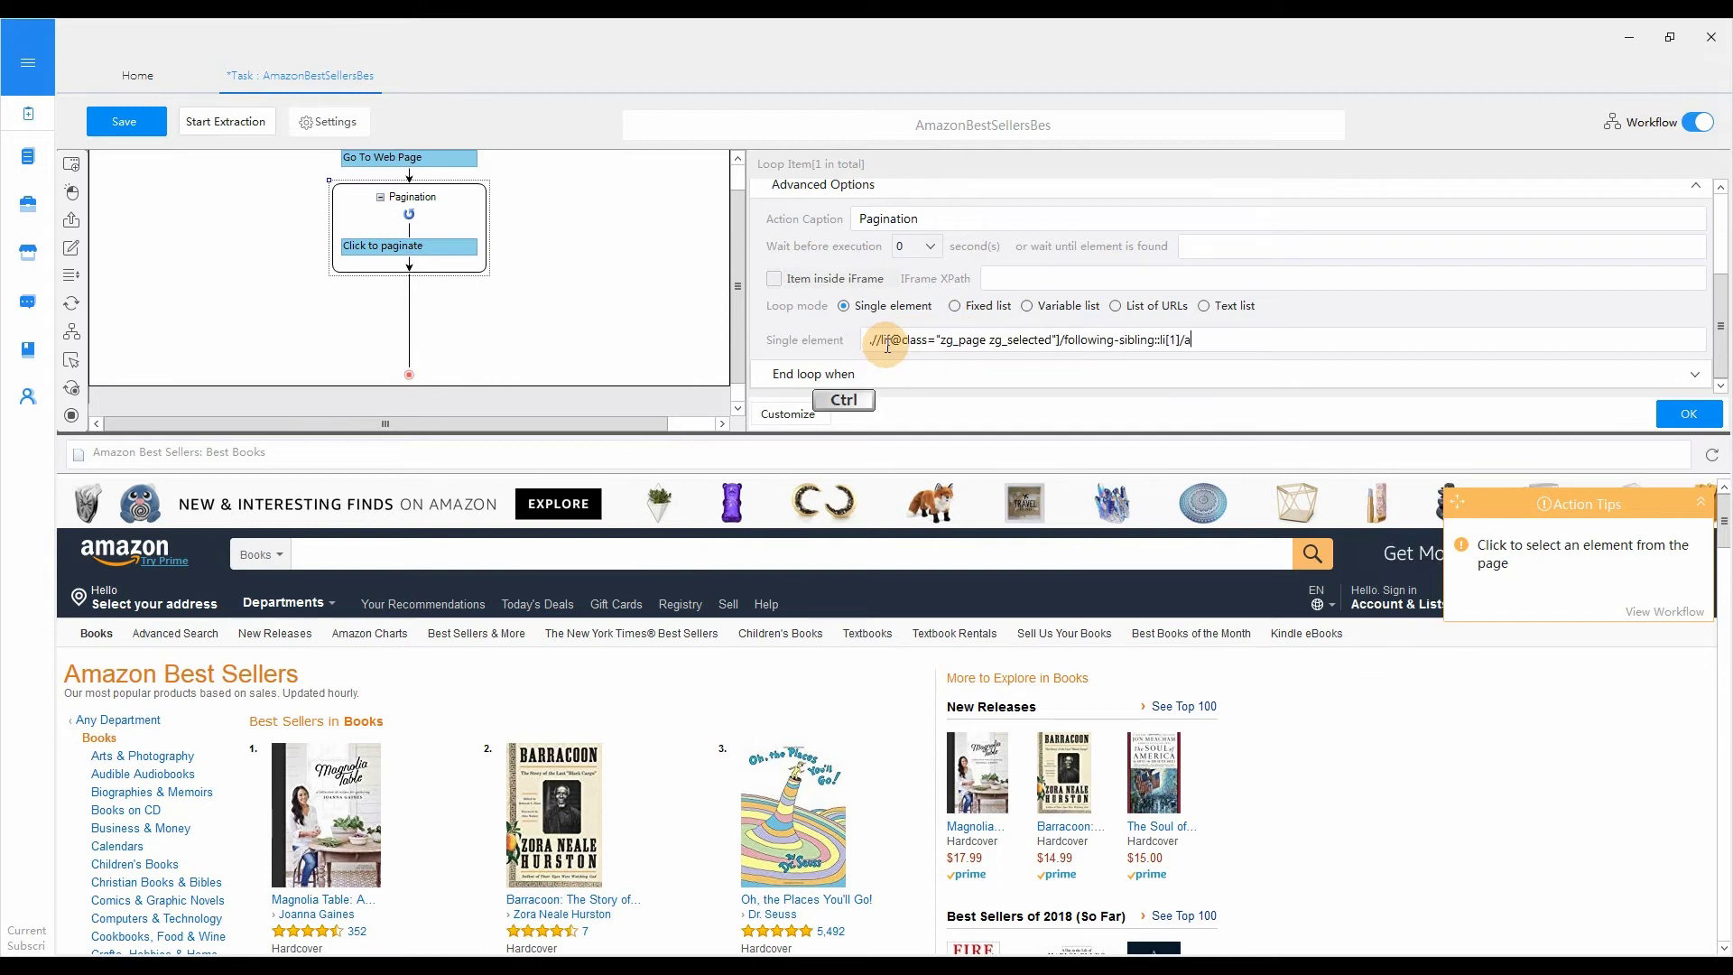
left_click(1679, 422)
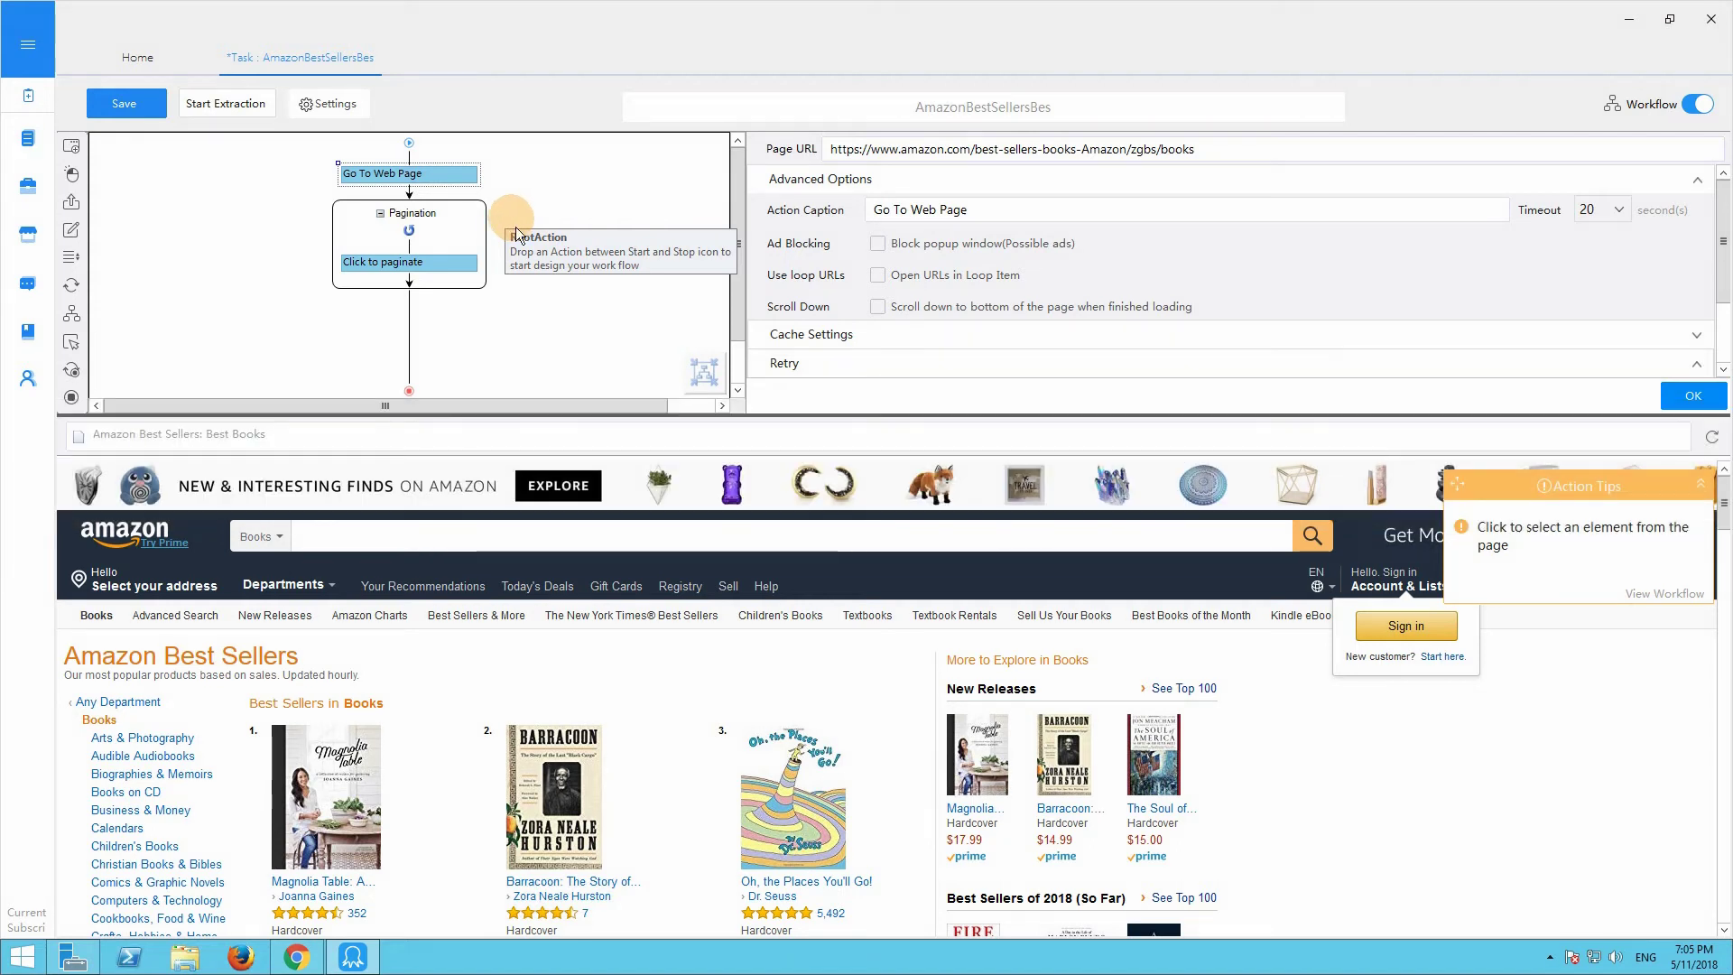
left_click(485, 220)
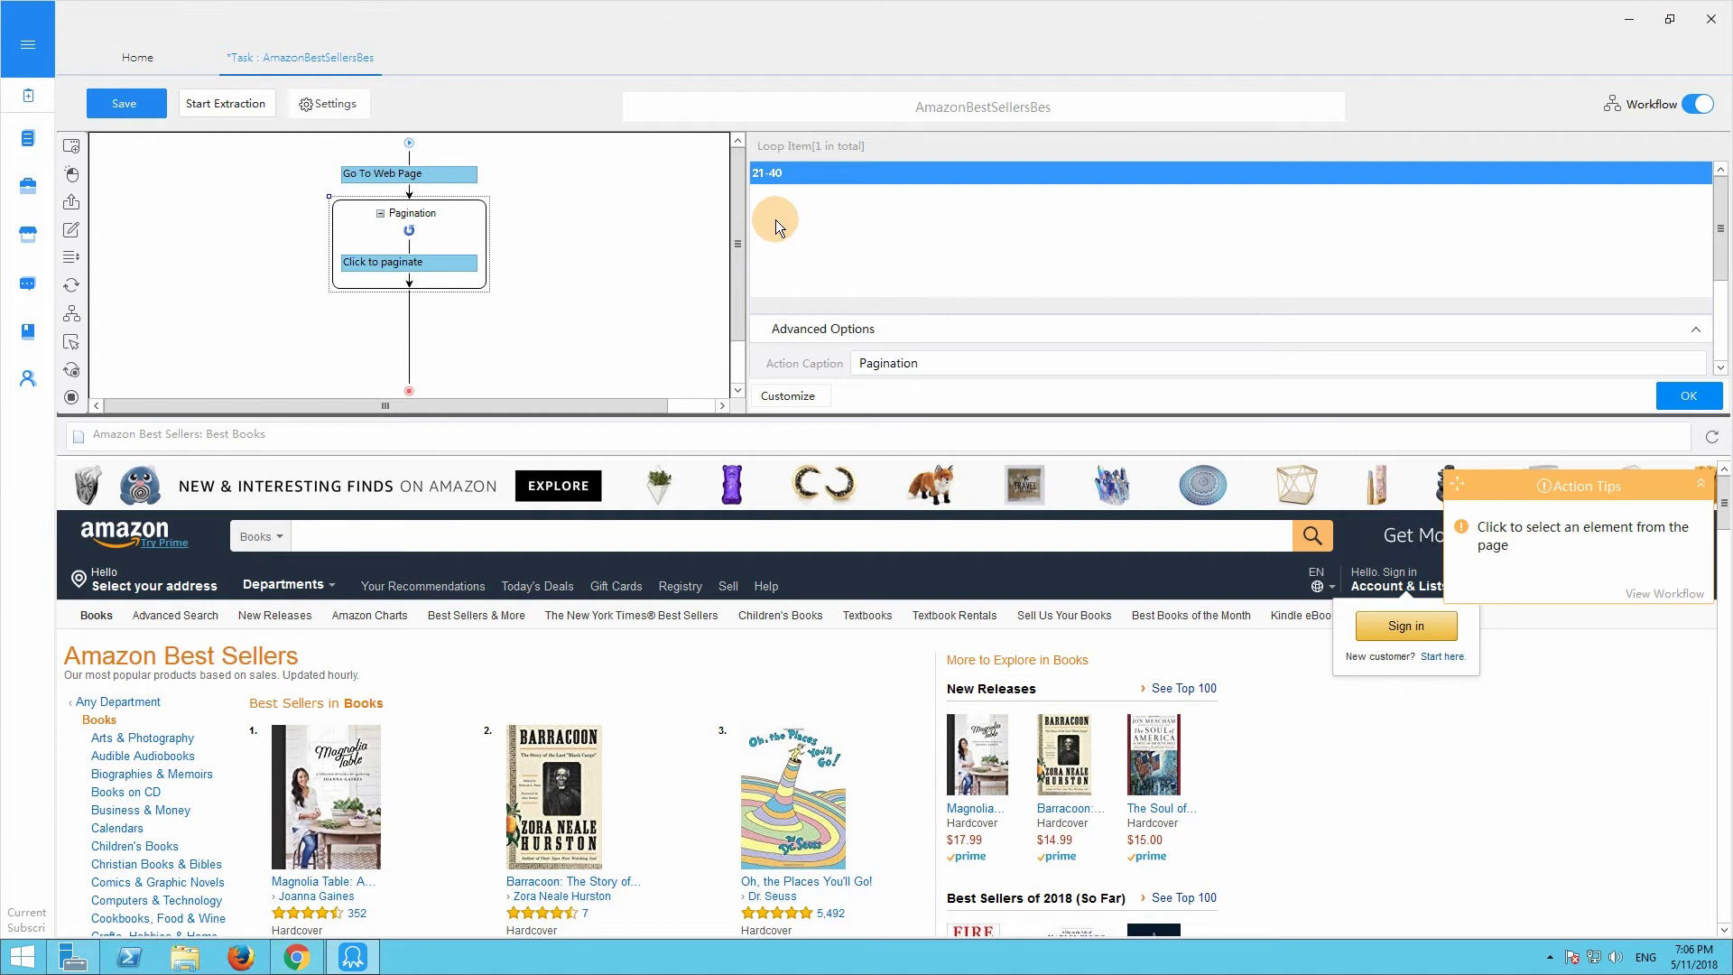
left_click(456, 262)
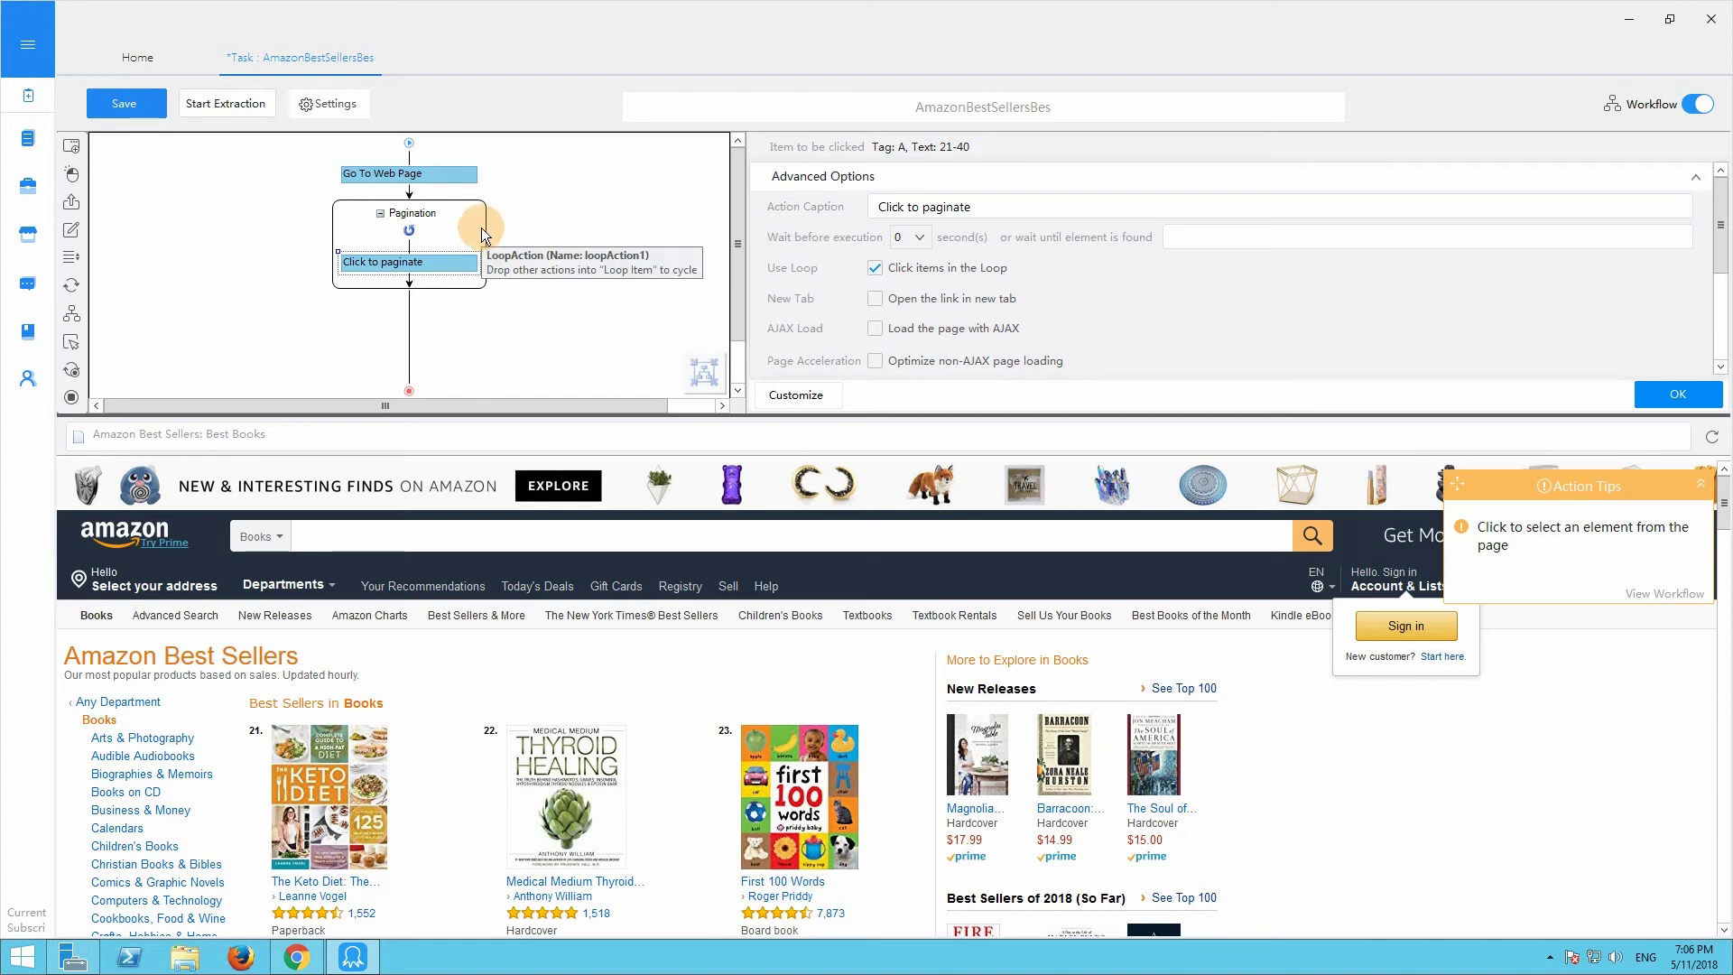
left_click(482, 229)
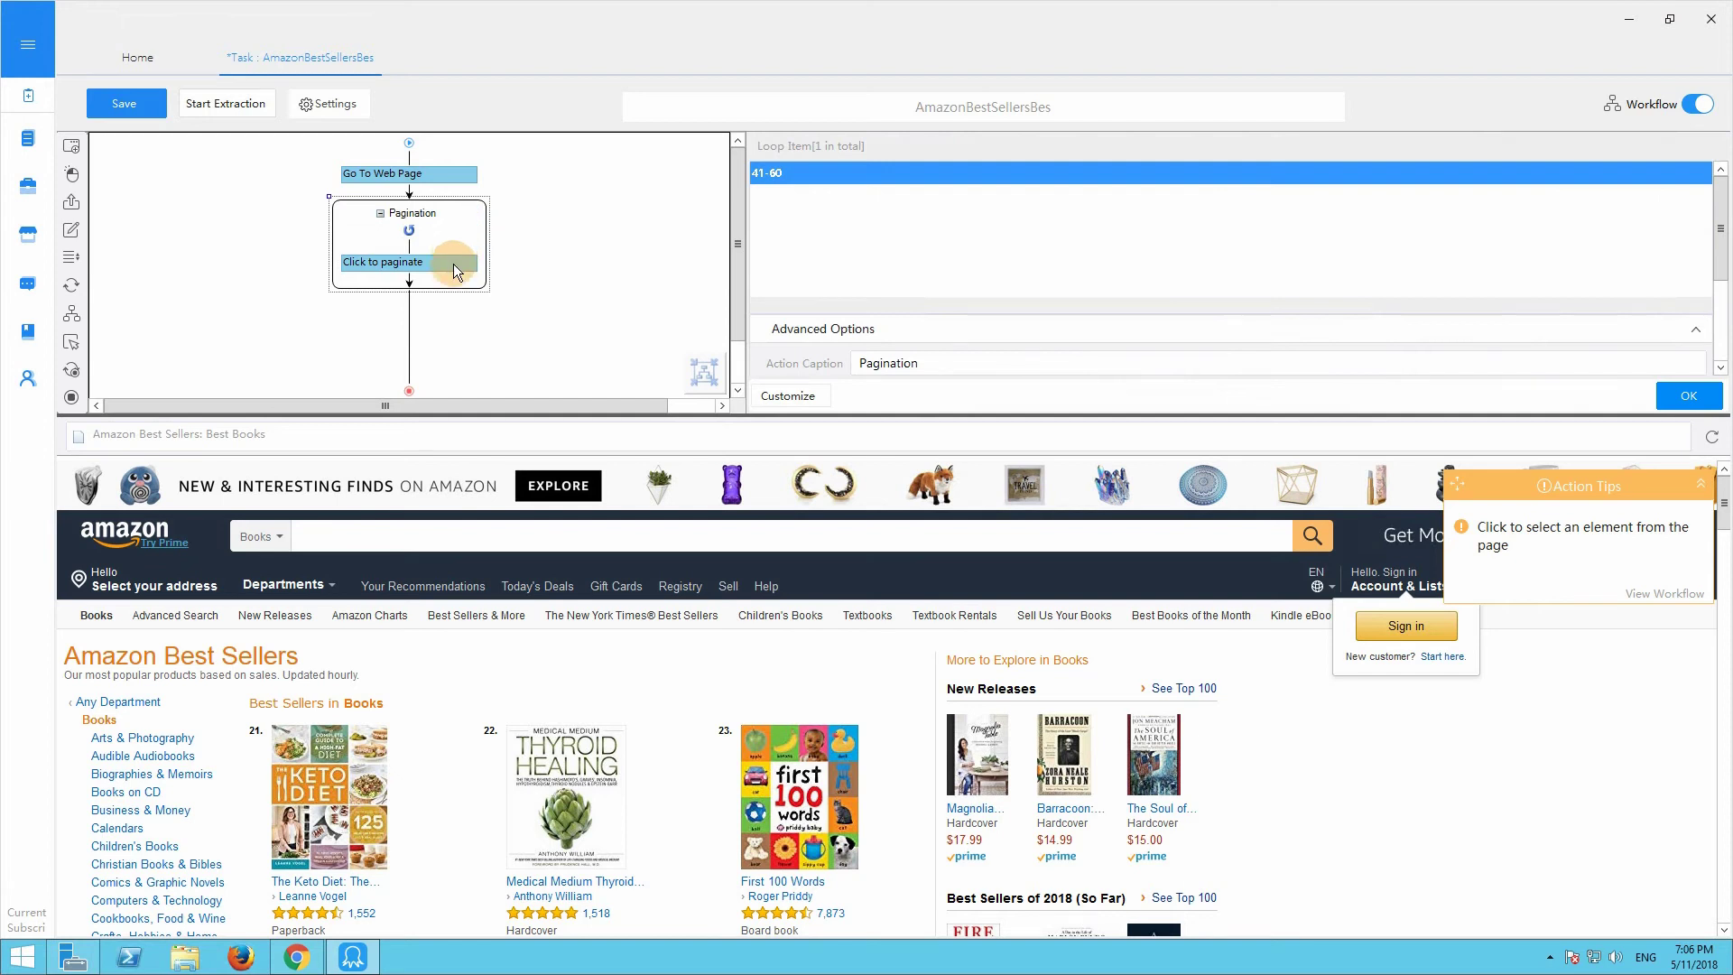
left_click(453, 261)
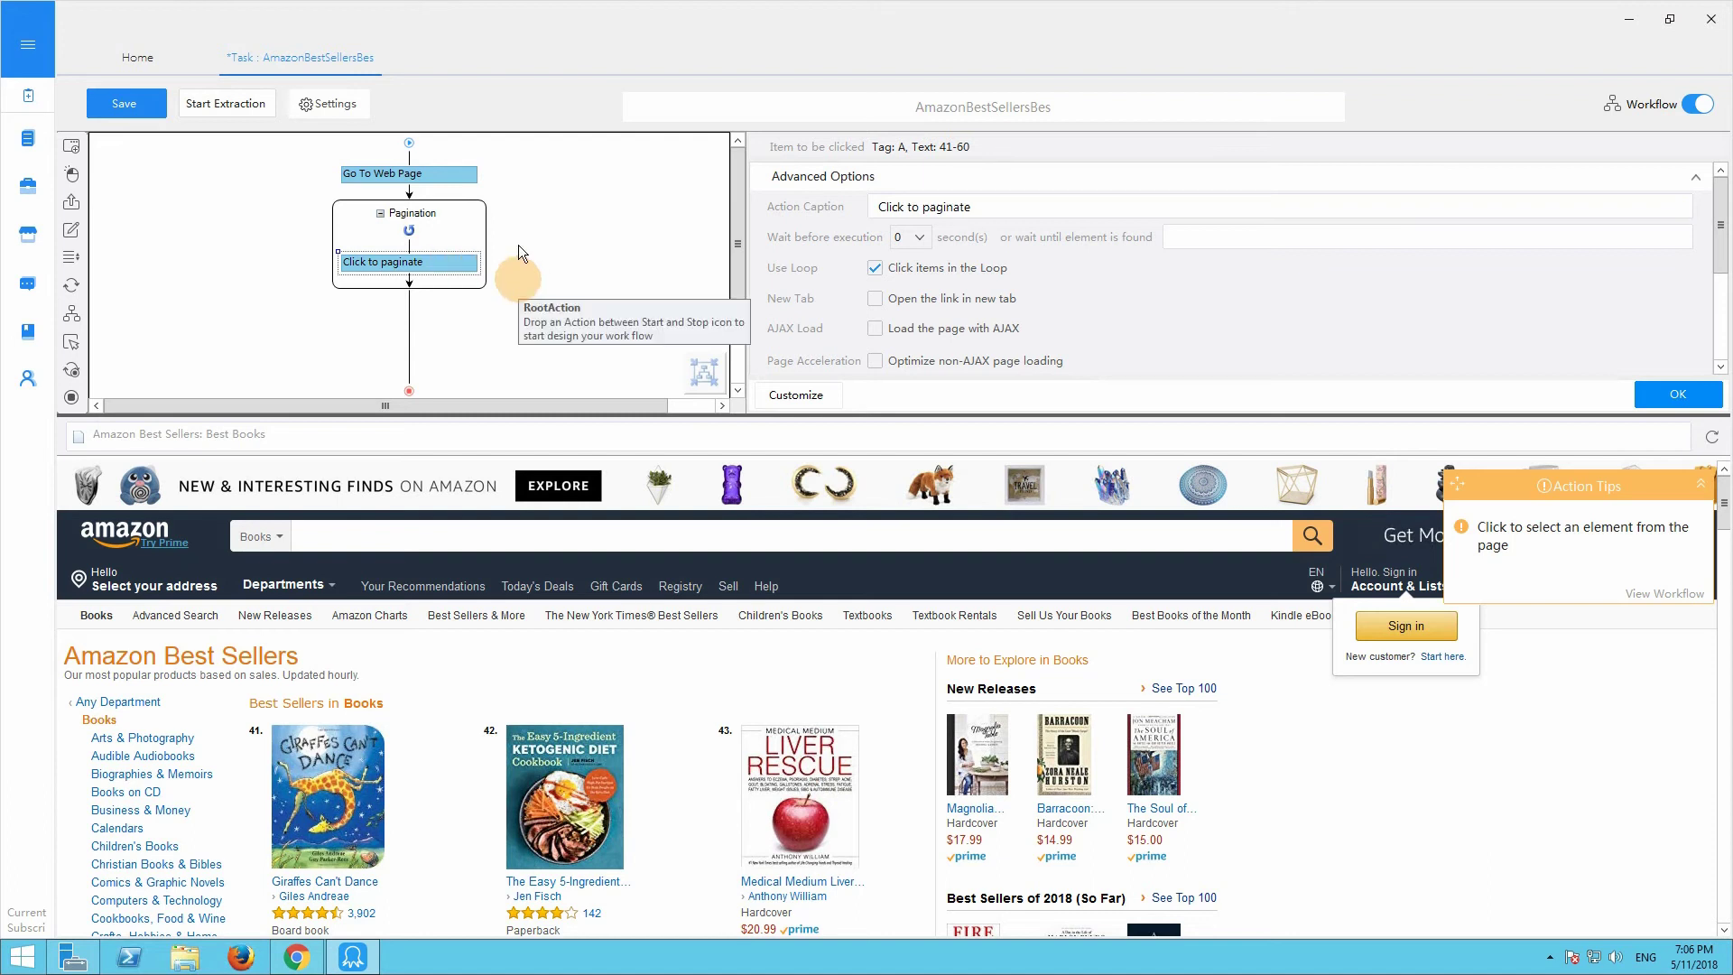
left_click(470, 176)
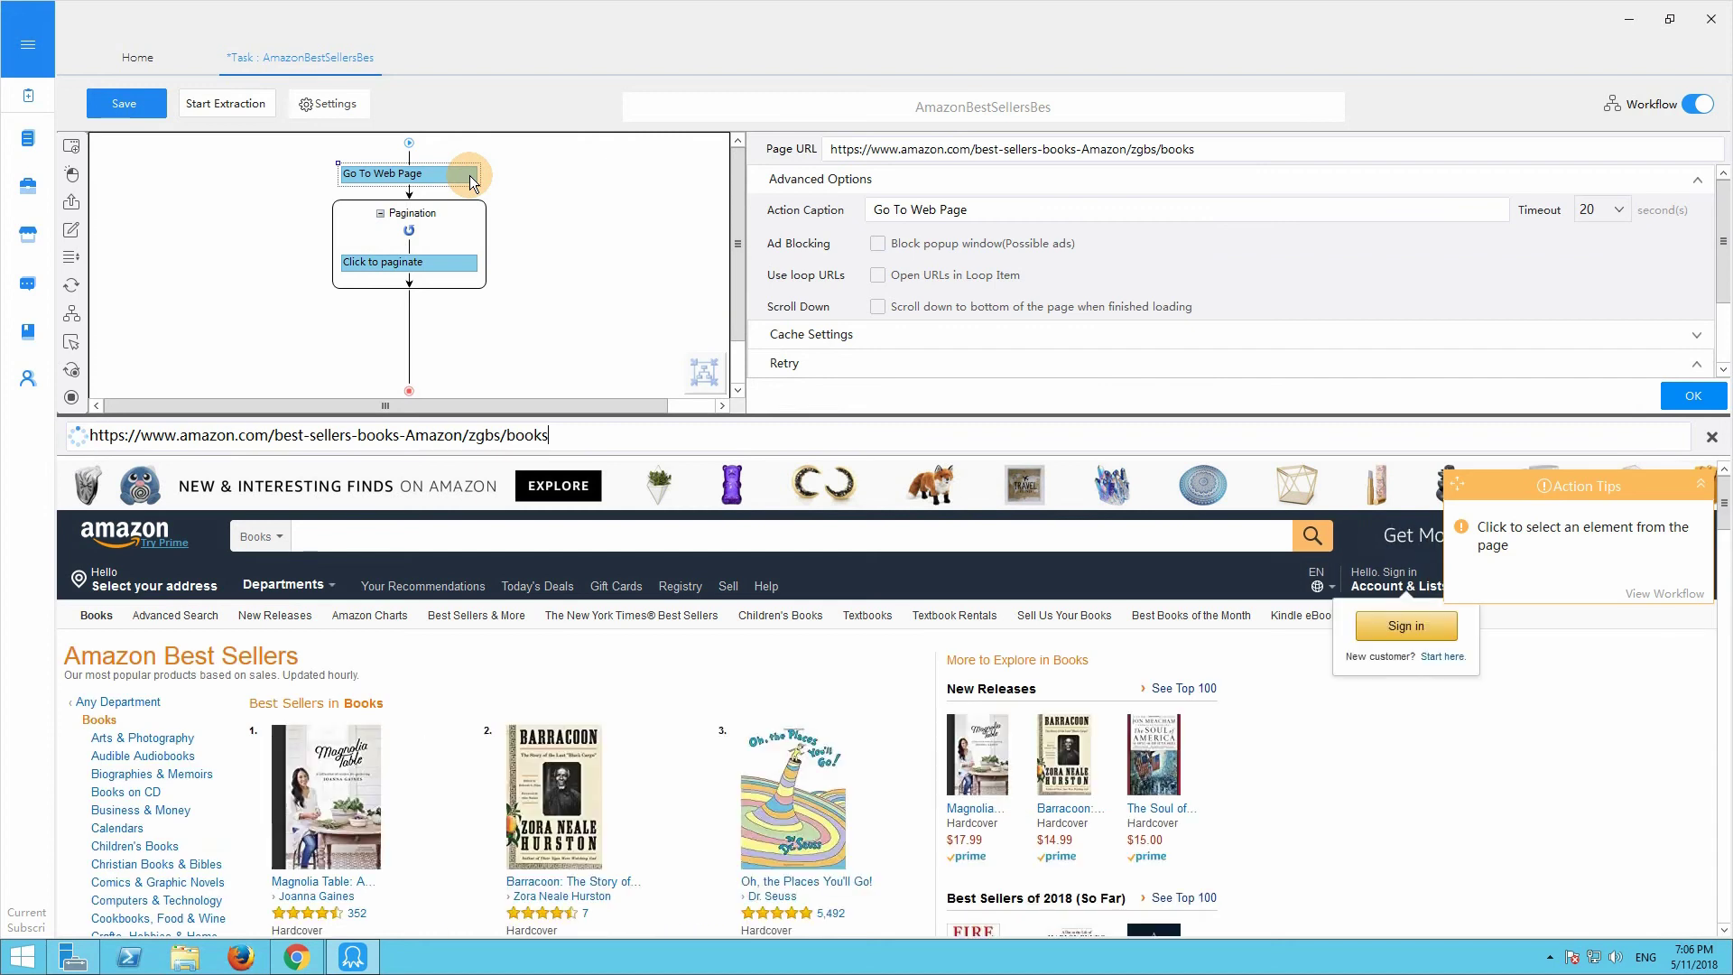
- Inside the Pagination loop, select the first book title and then all 20 titles on the page
left_click(470, 219)
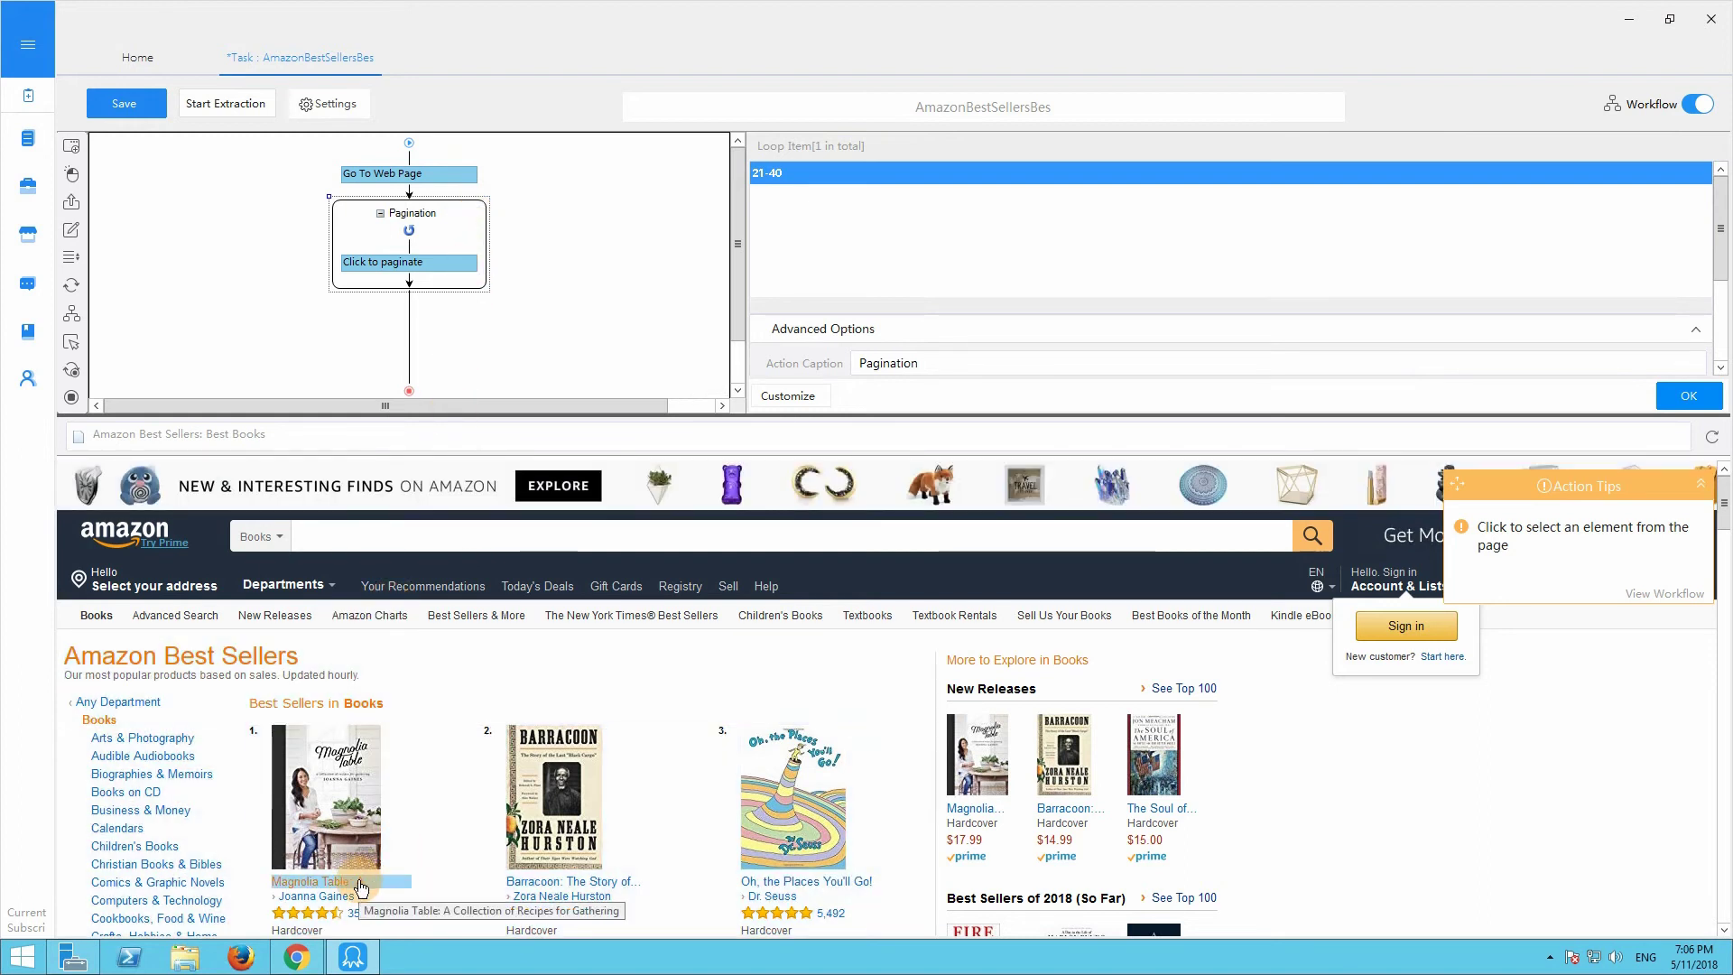
left_click(358, 882)
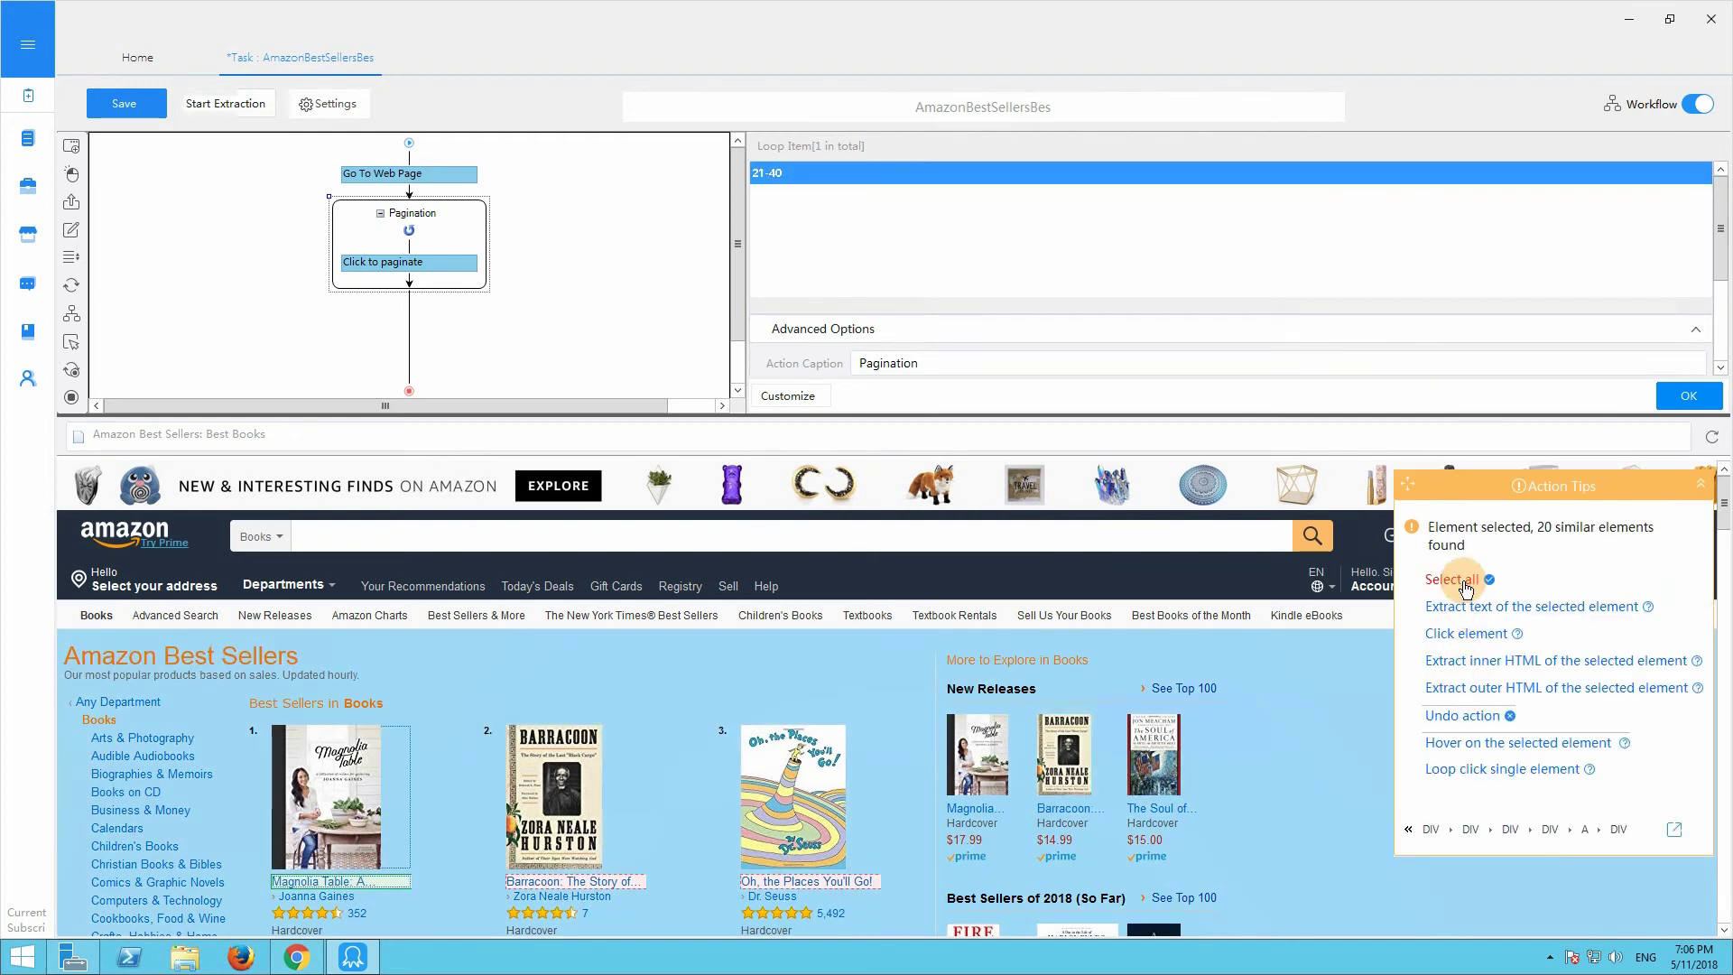
left_click(1464, 585)
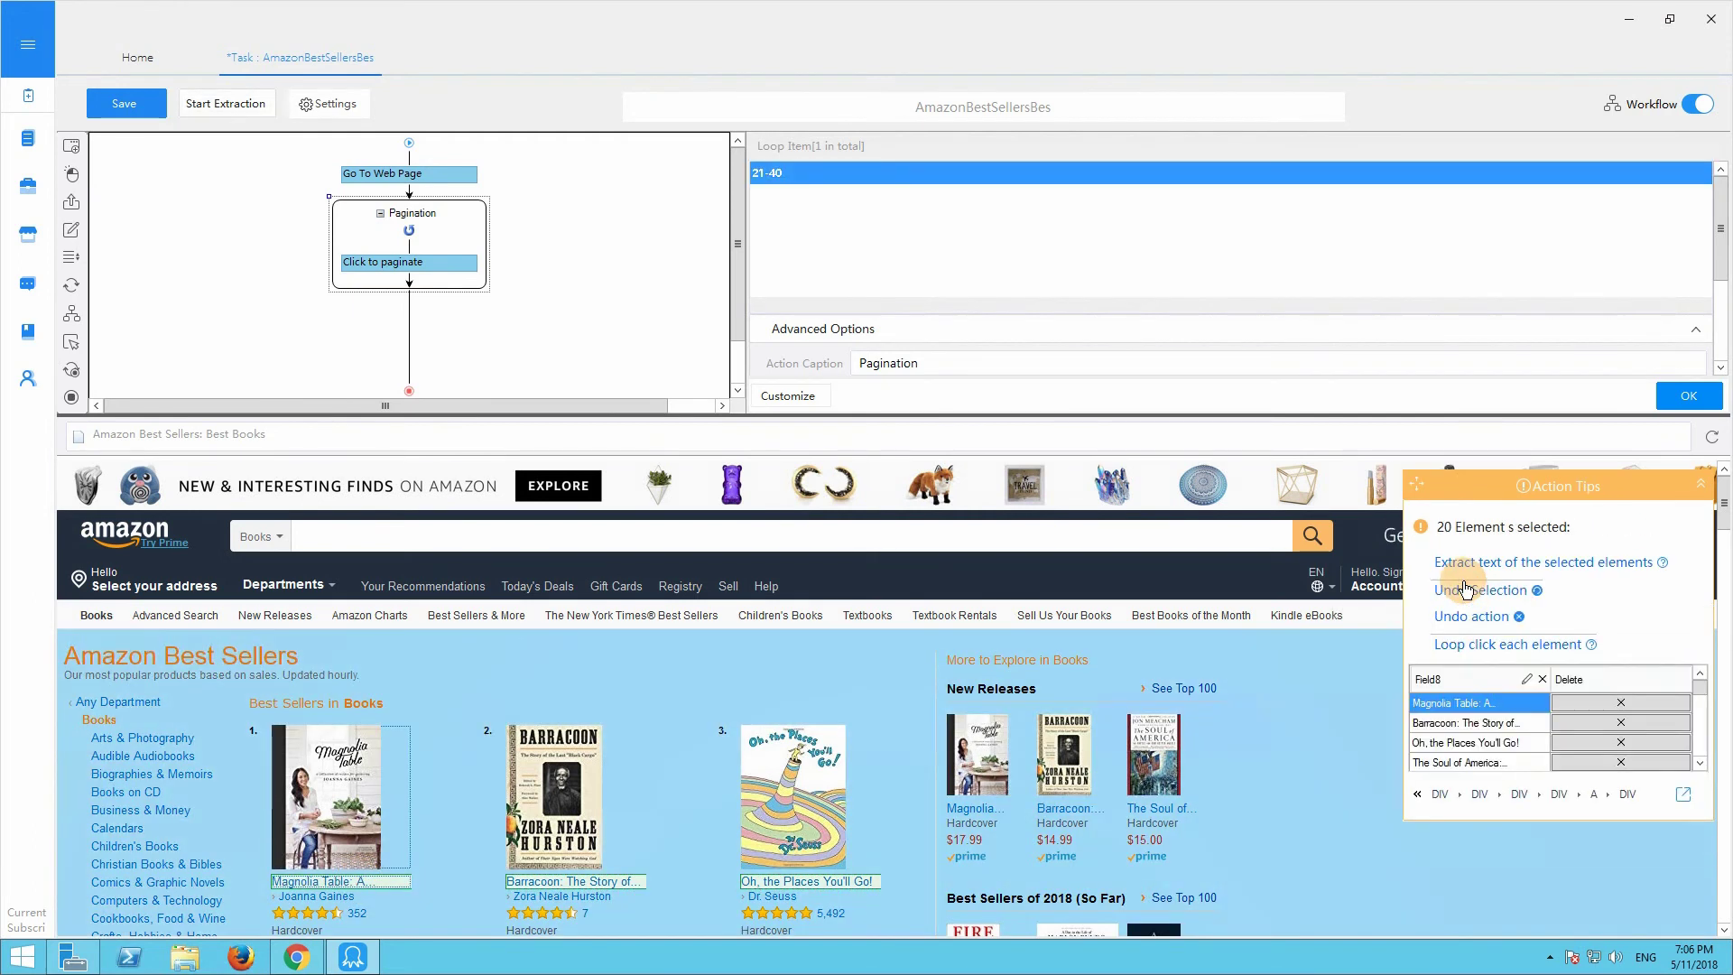
- Loop-click each book and extract its title, author, star rating and customer review count text
left_click(1464, 645)
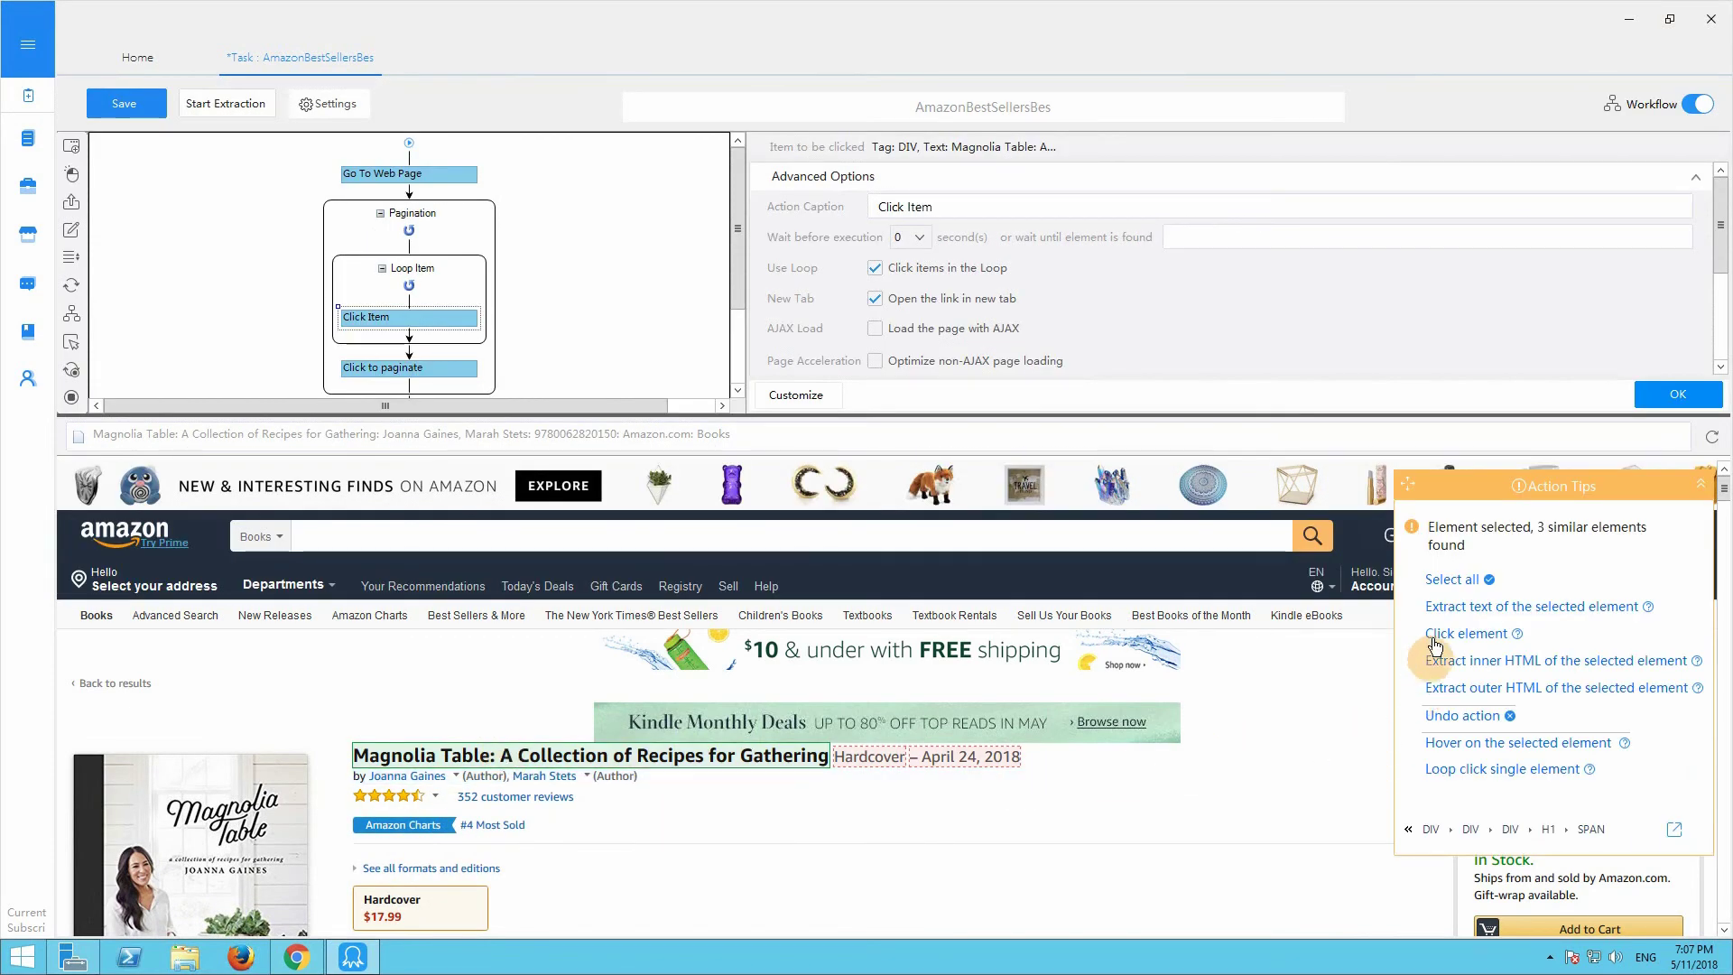
left_click(1442, 610)
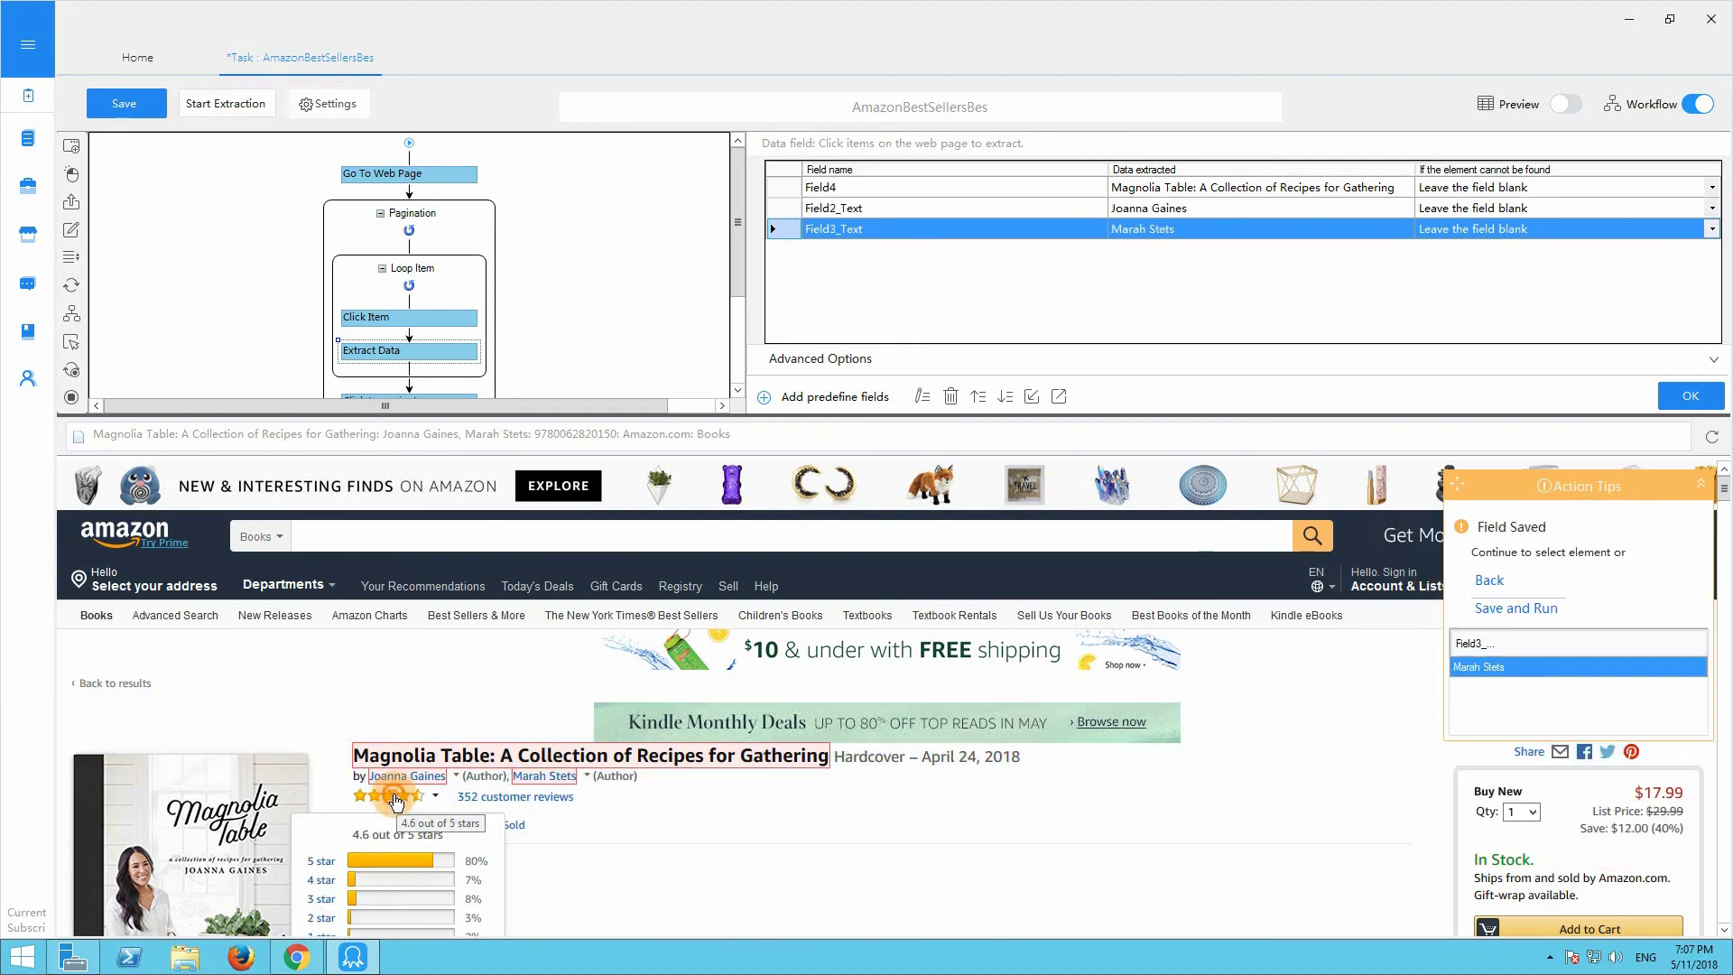
left_click(434, 795)
left_click(1464, 579)
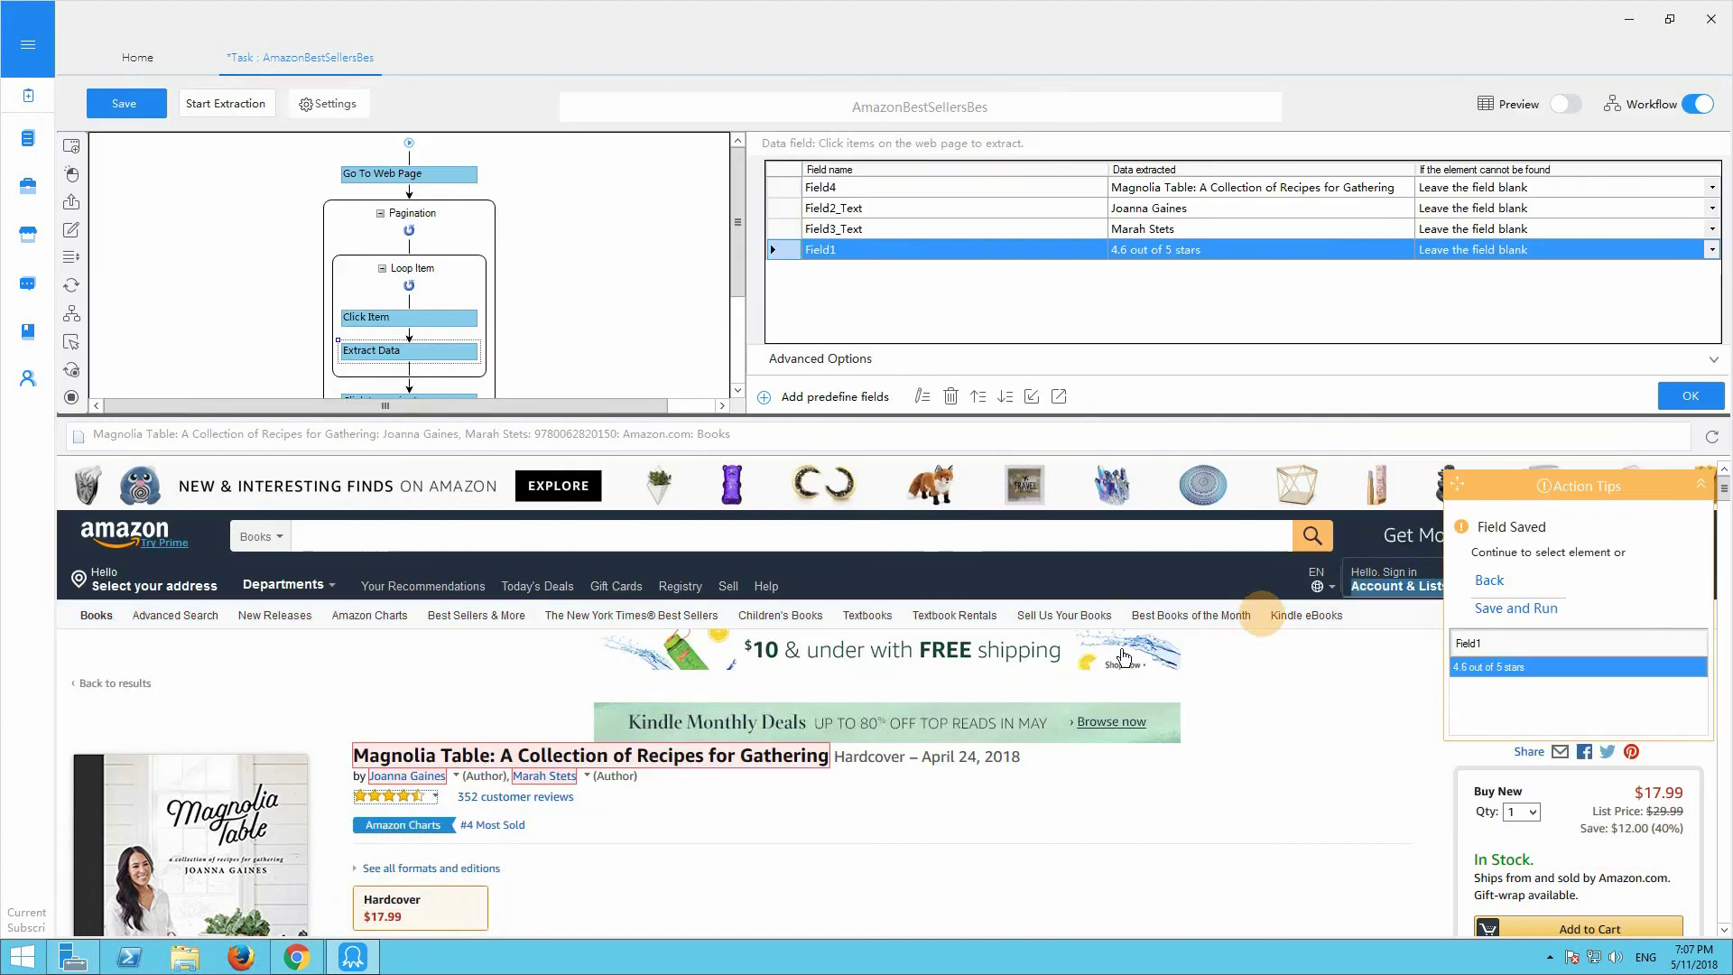
left_click(495, 798)
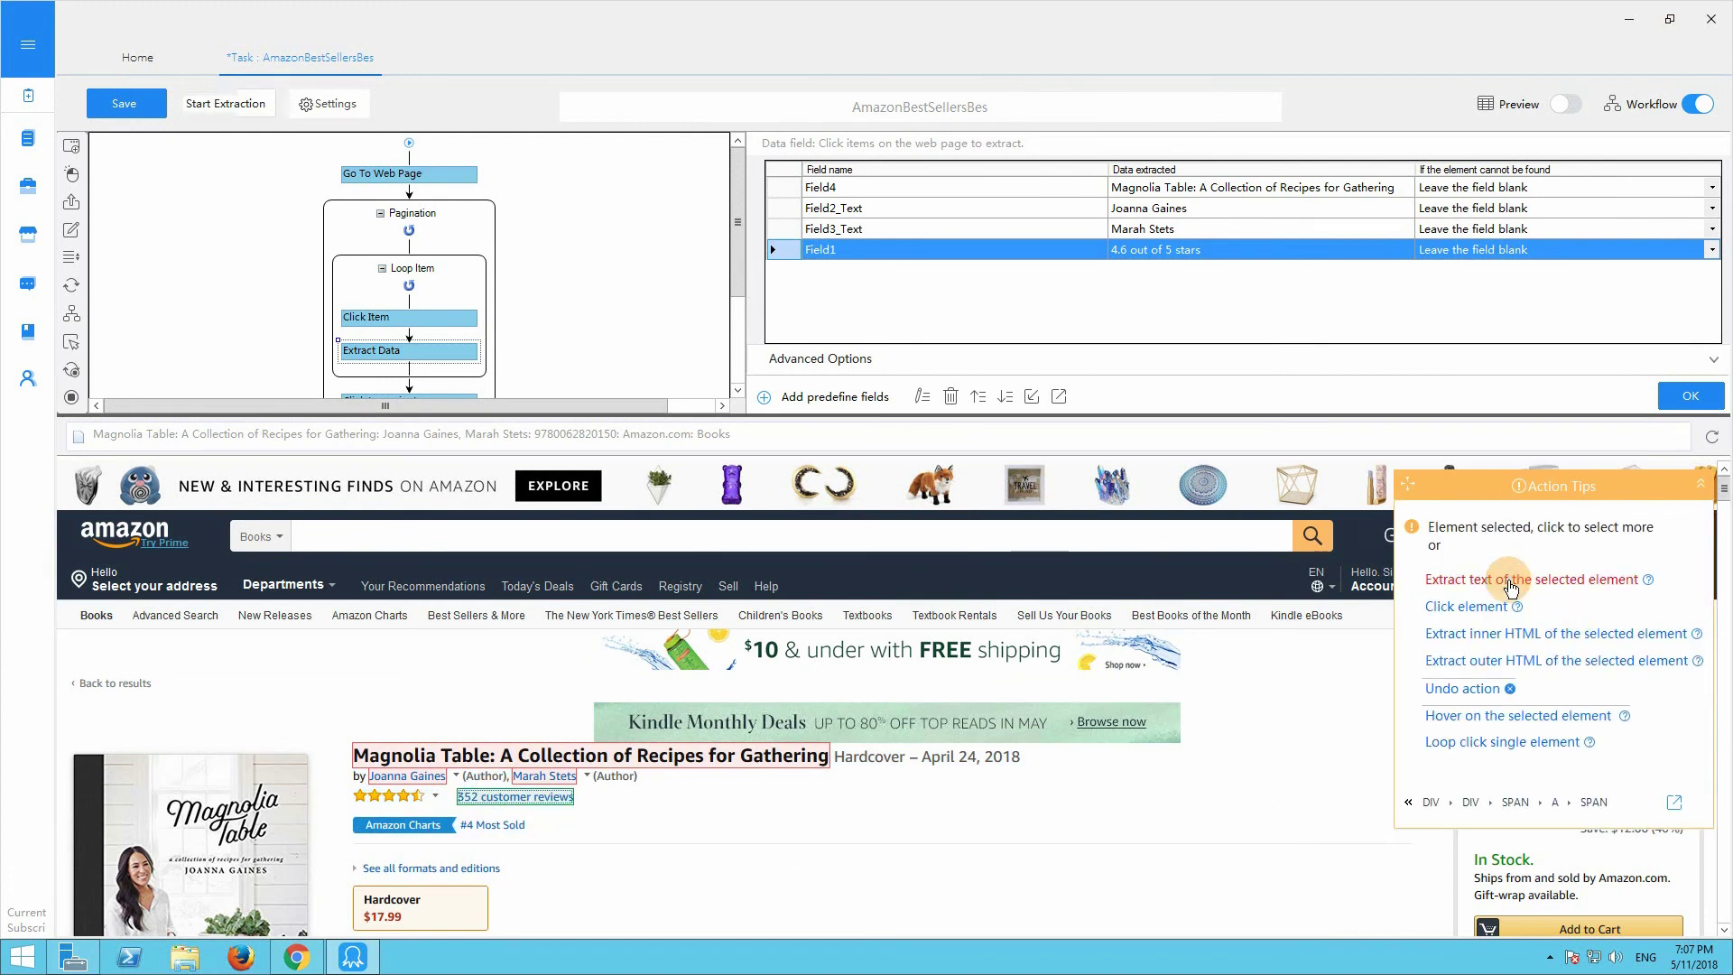
left_click(1510, 585)
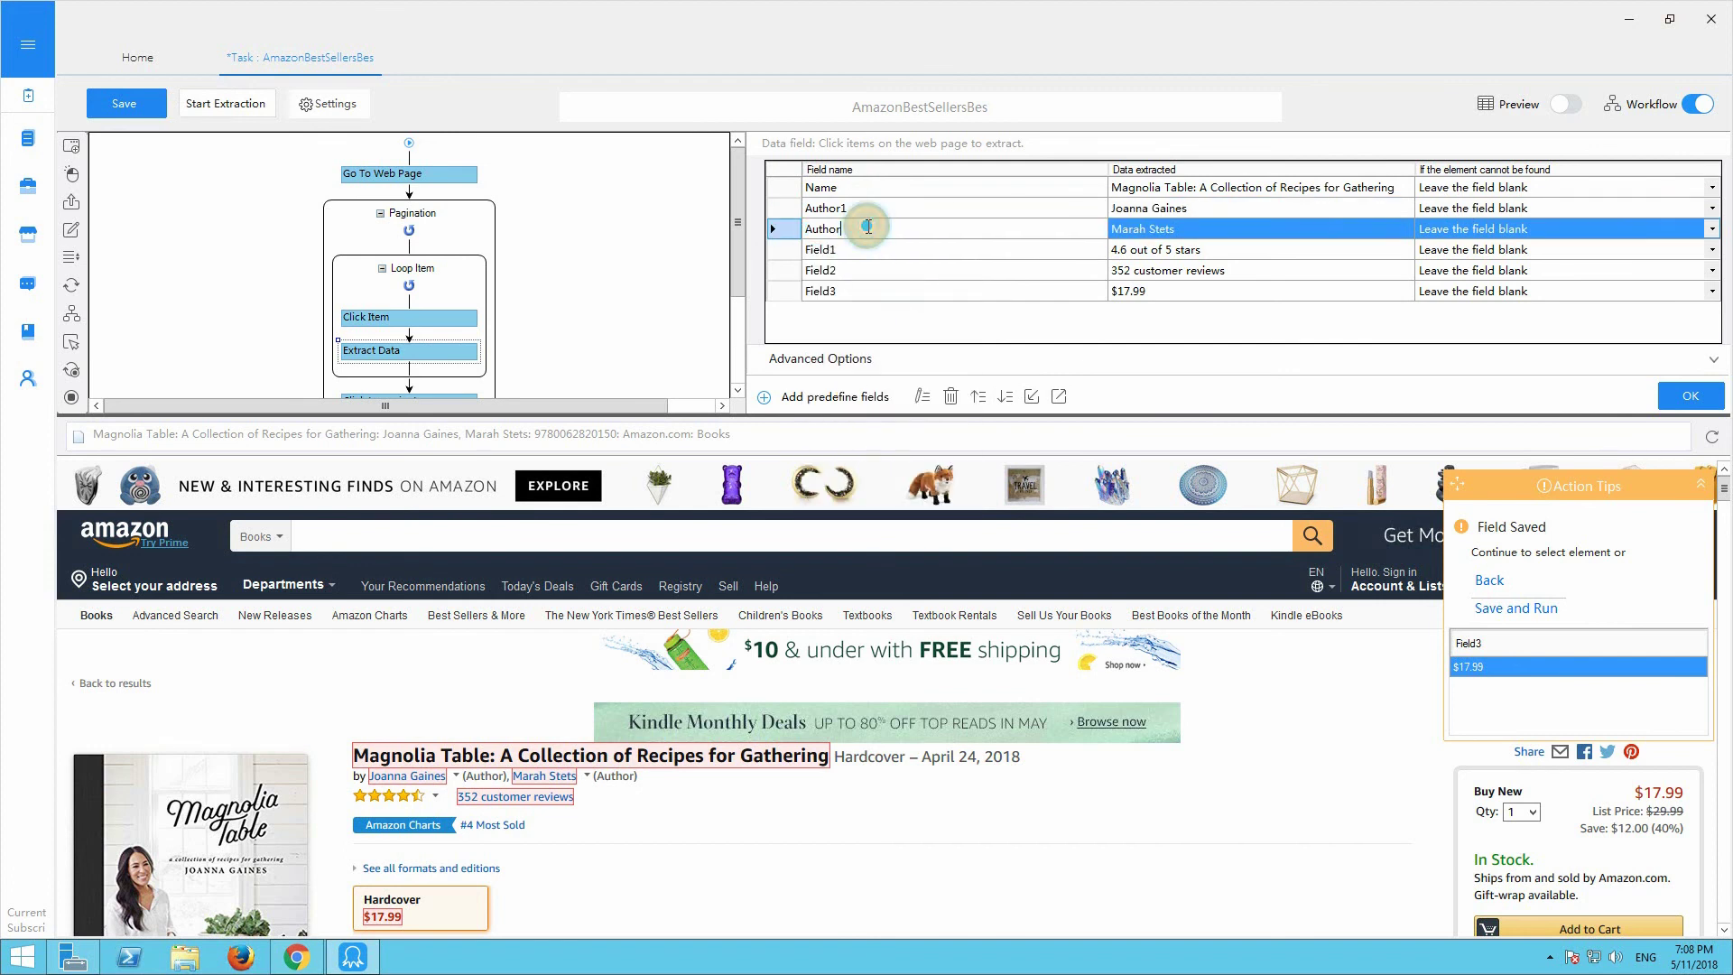
- Rename the extracted fields to Star_rating, Number_Of_Reviewers and Price
left_click(867, 251)
type("Star_rating")
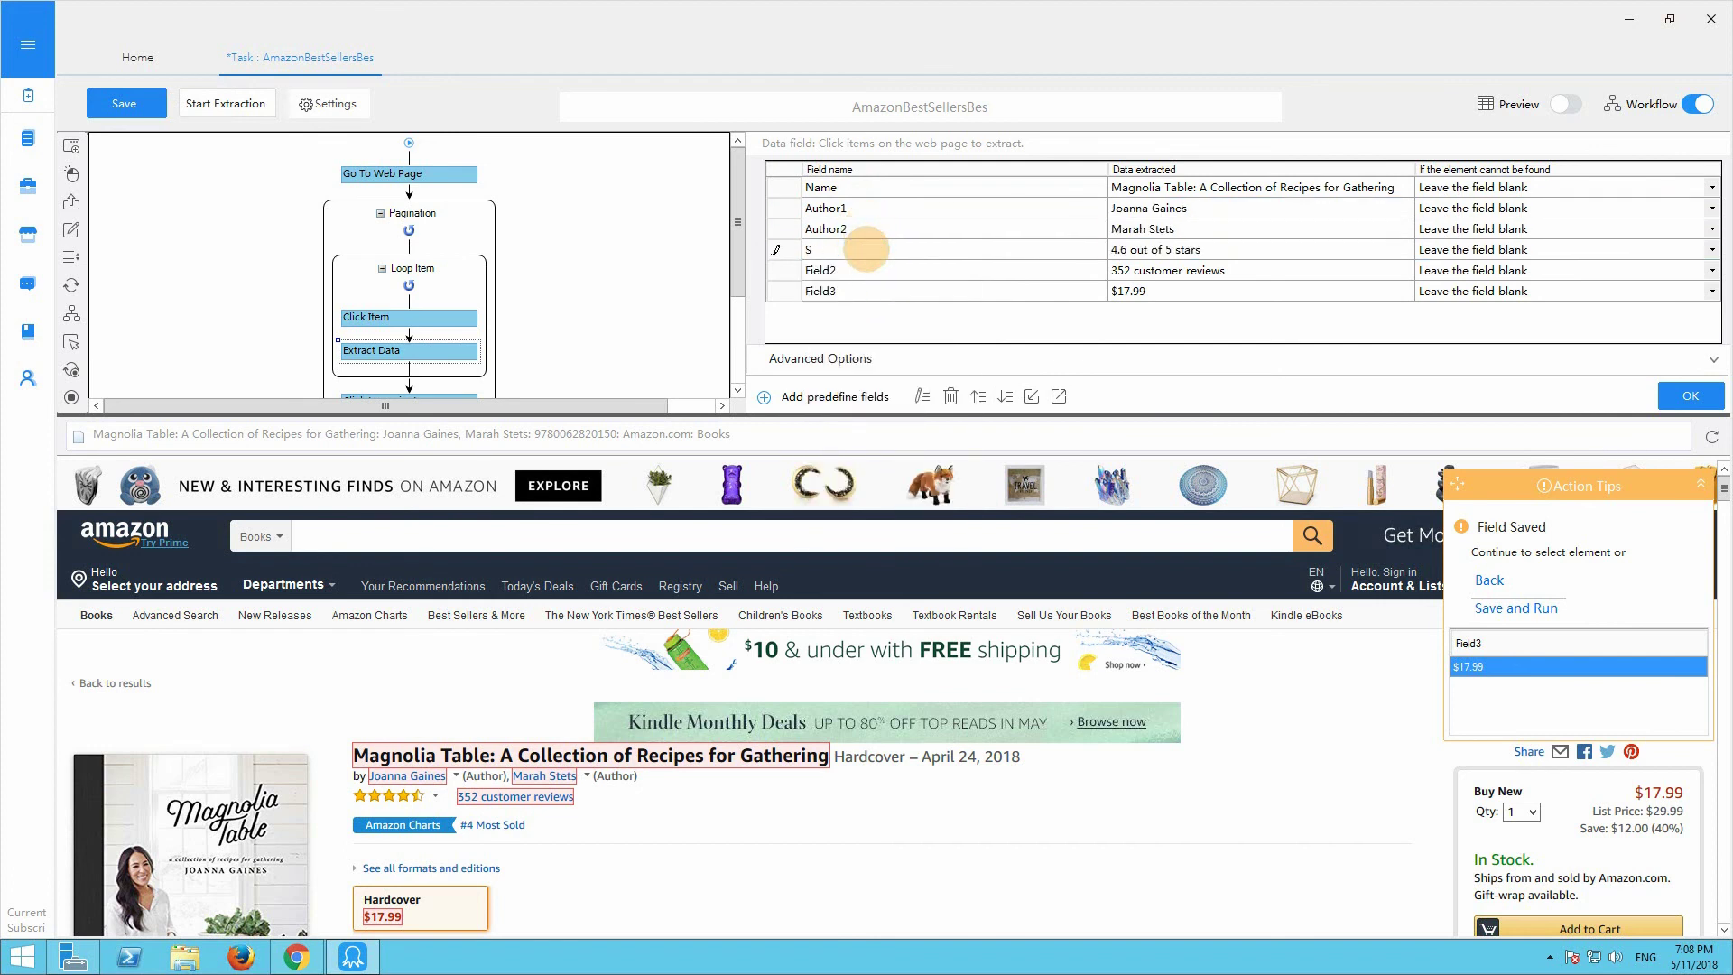
left_click(856, 270)
left_click(884, 551)
left_click(857, 290)
left_click(870, 412)
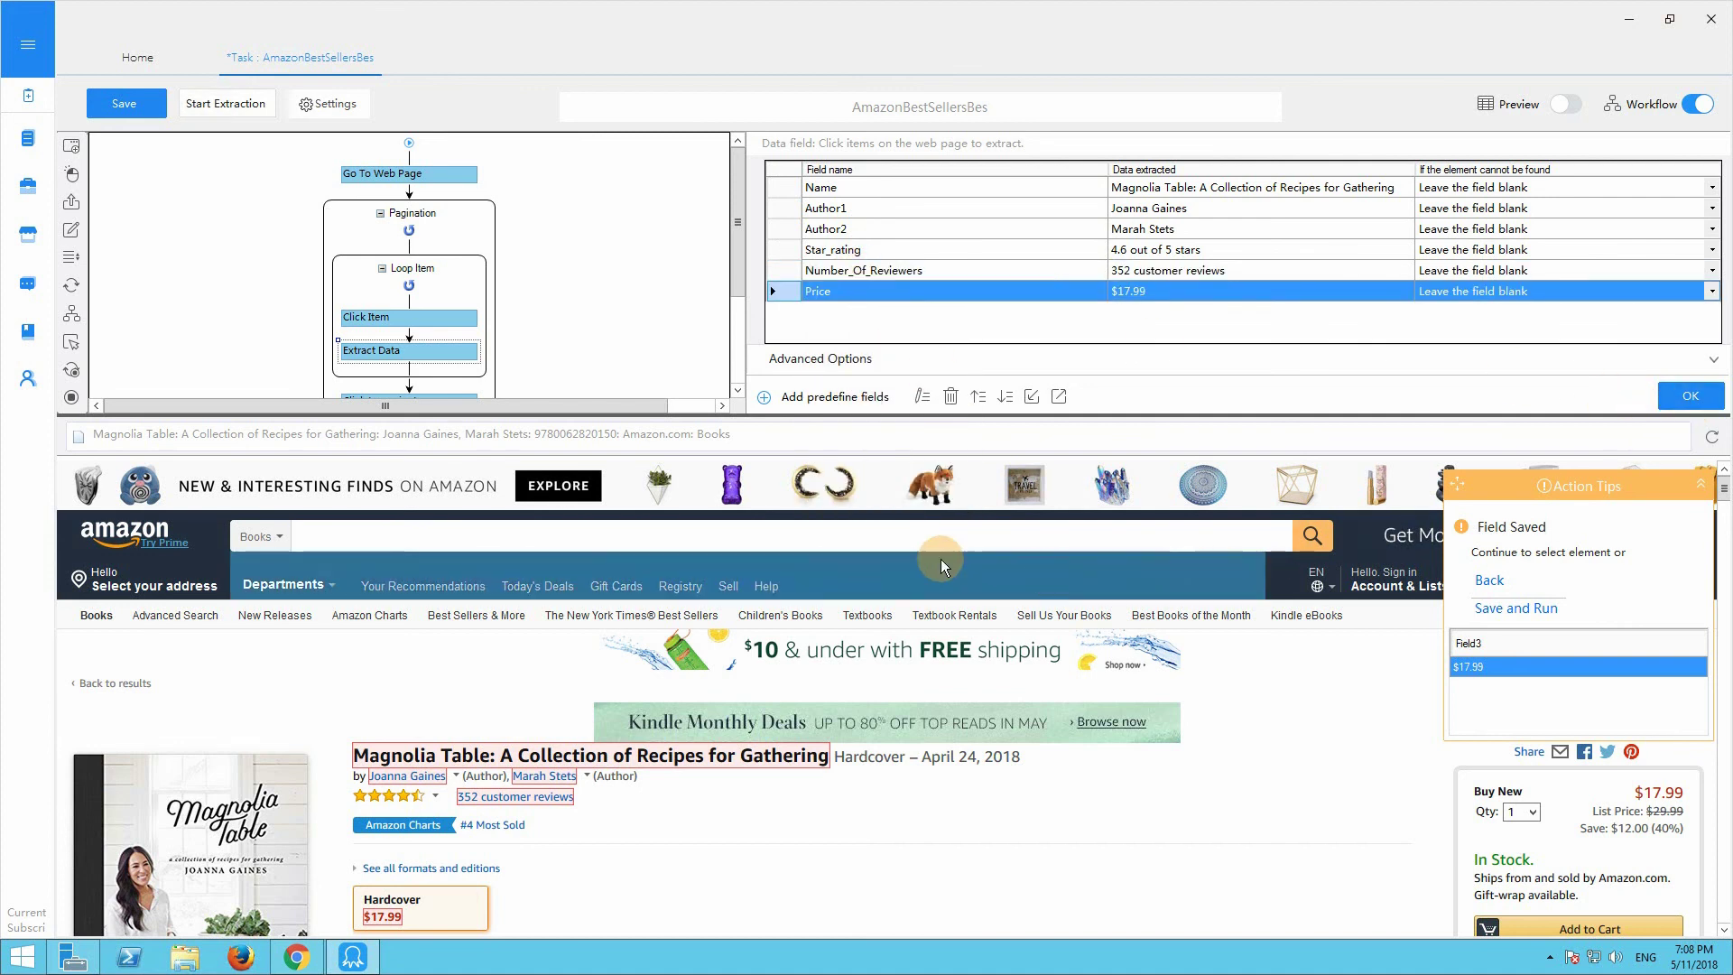
- Save the task and run it as a Local Extraction on this computer
left_click(115, 112)
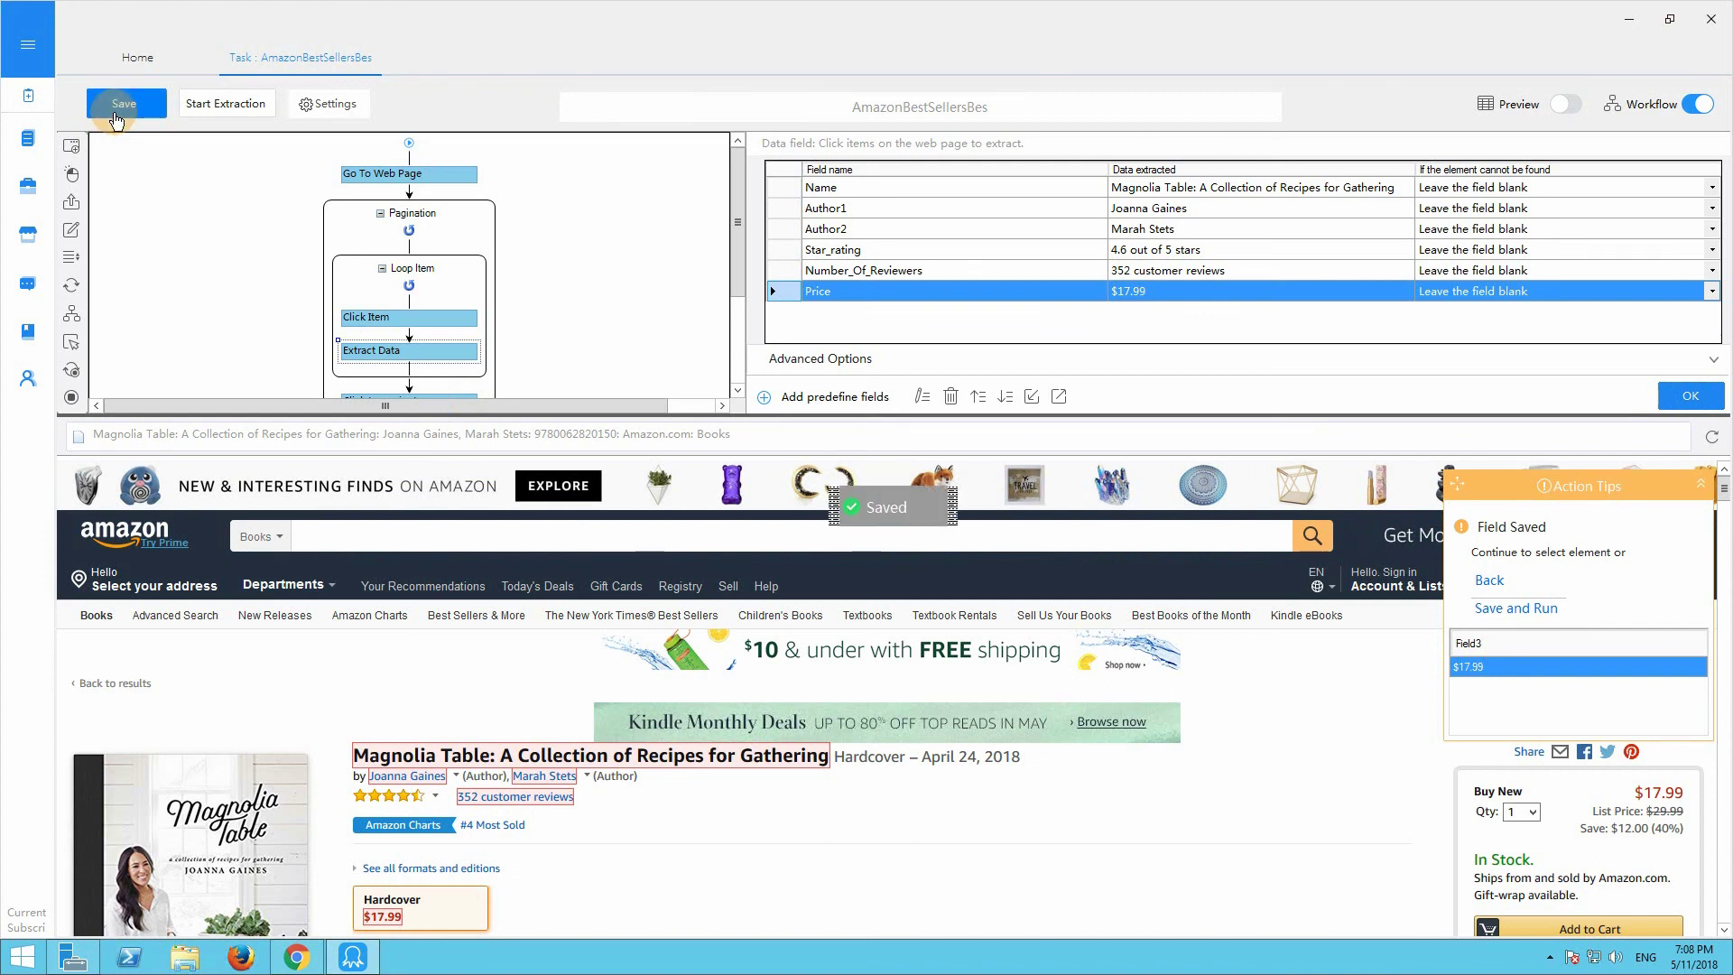
left_click(197, 105)
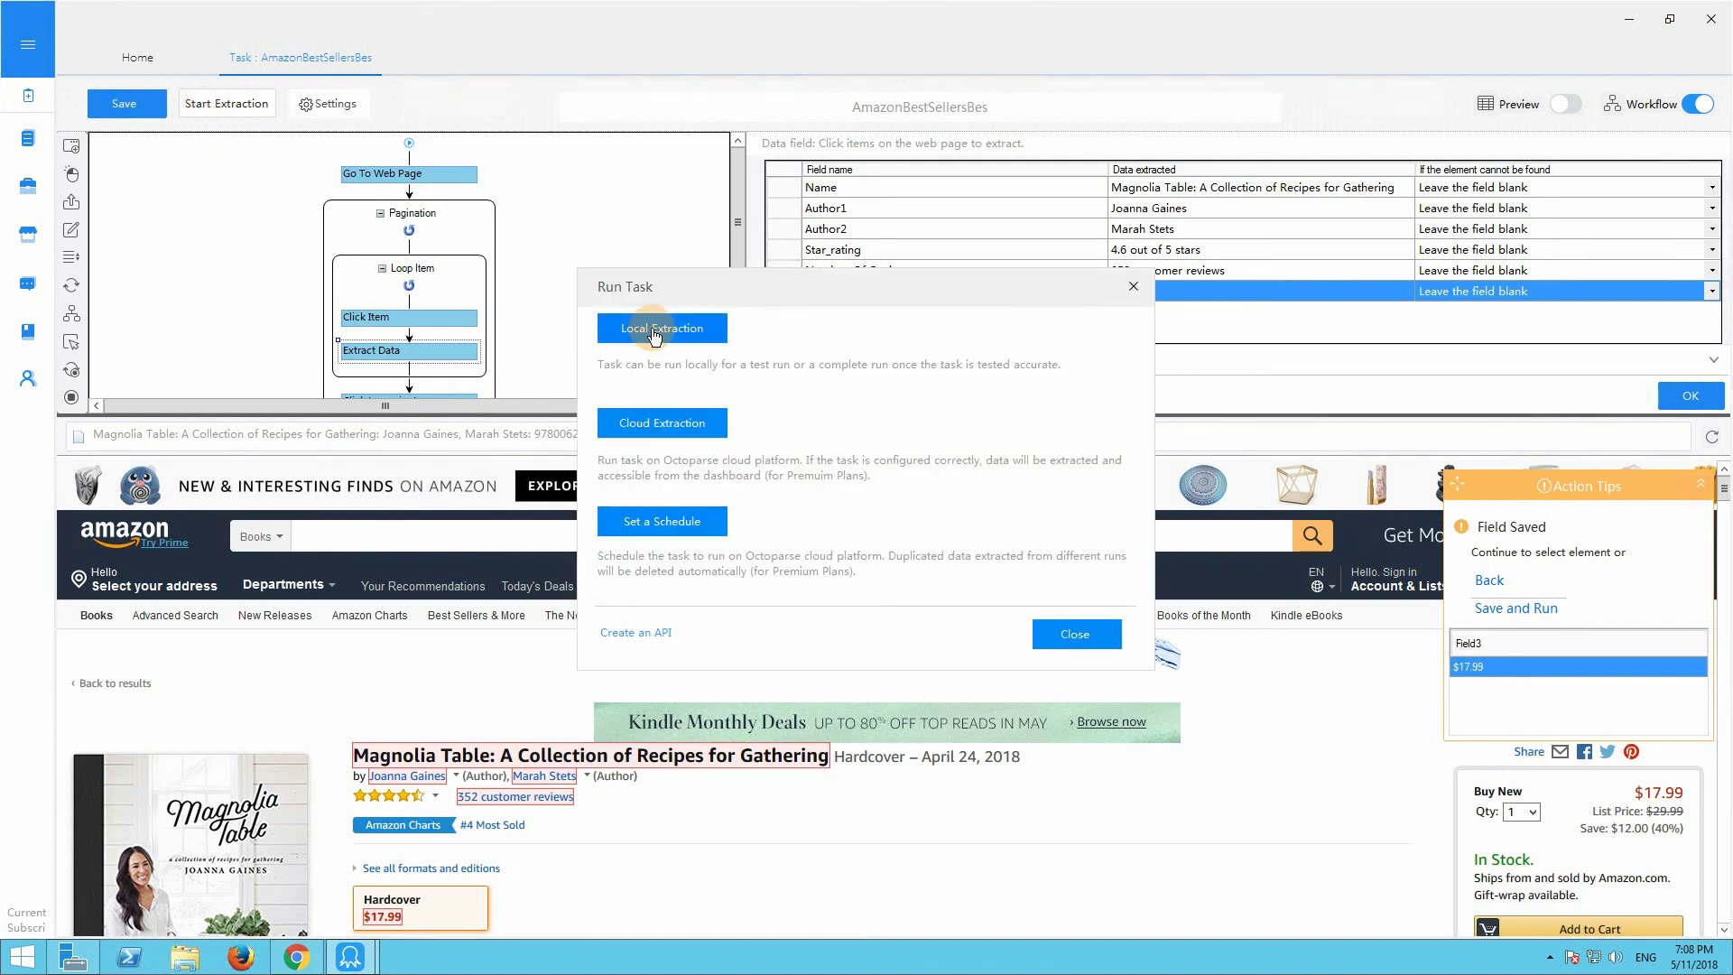
left_click(632, 330)
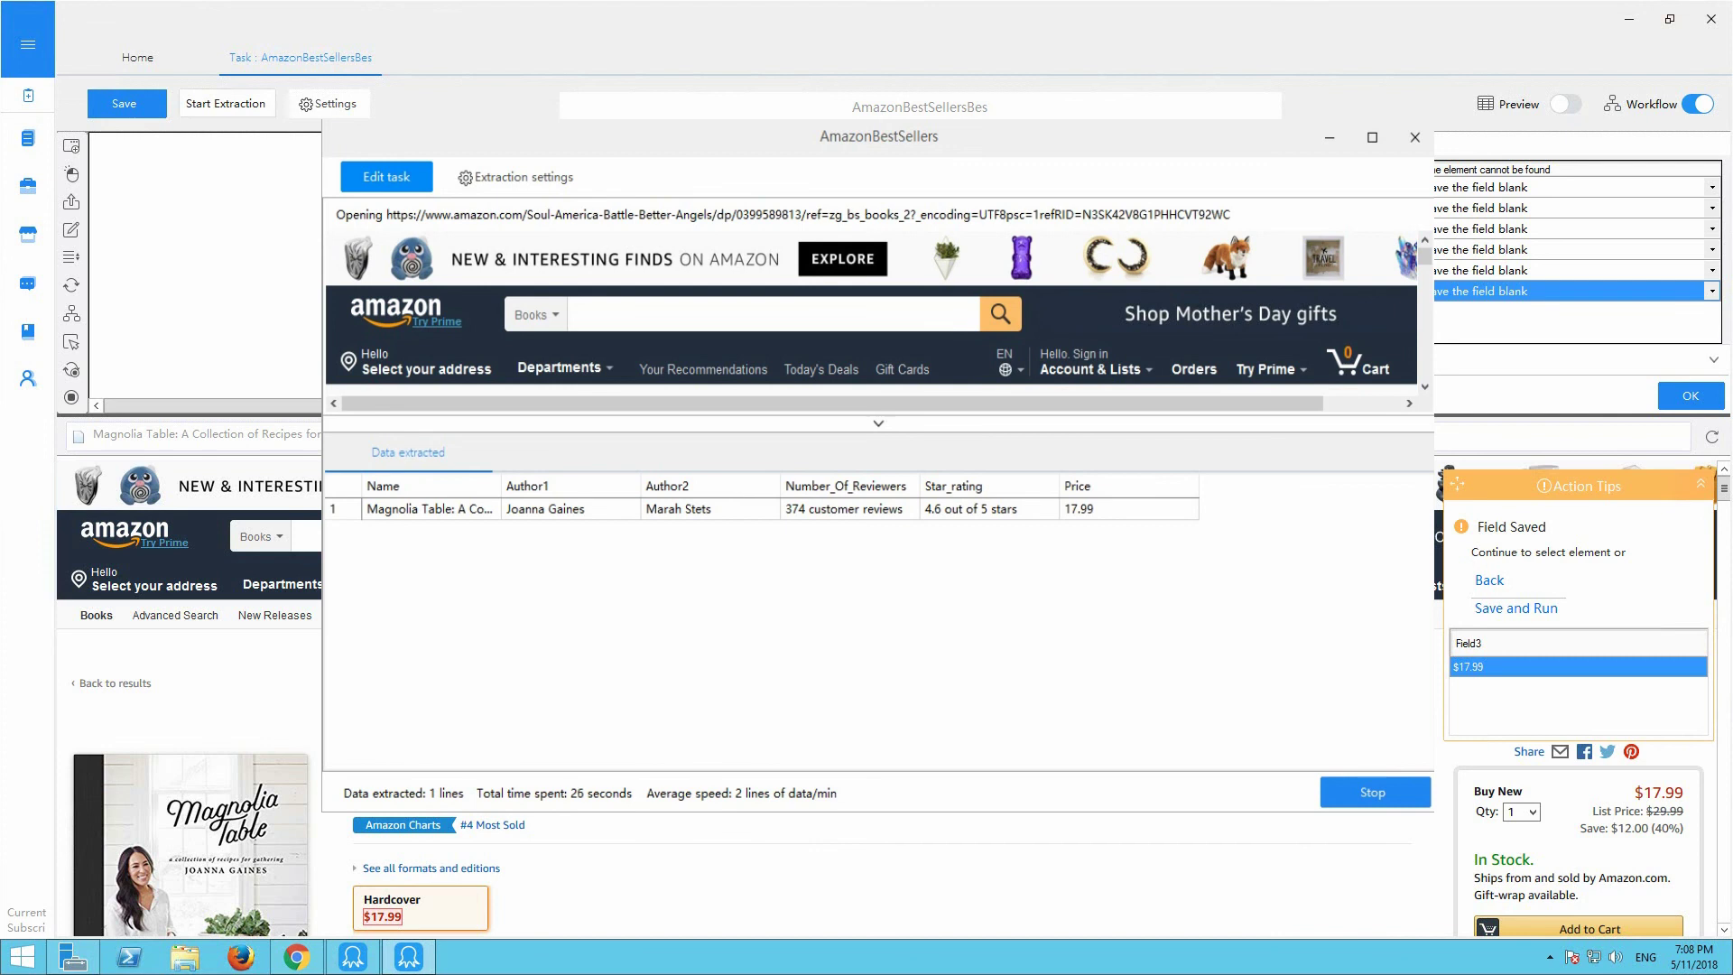